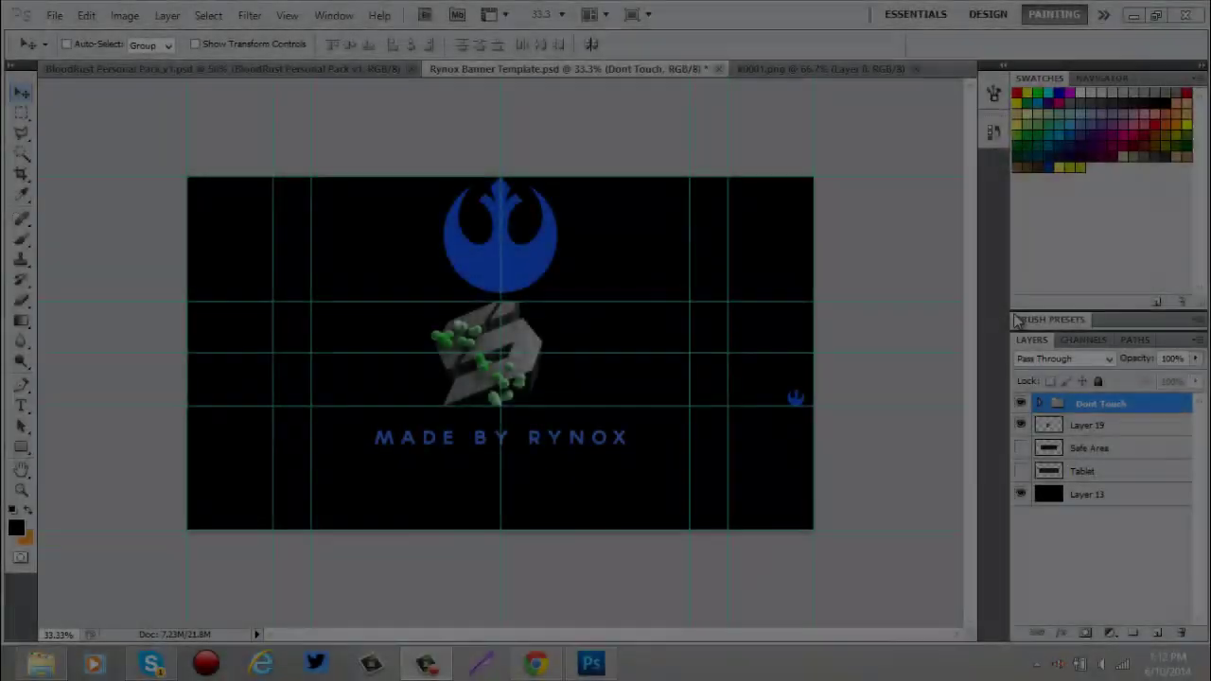
# Hide the banner's guides and glance at the Grief Main Chat in Skype before returning
pyautogui.hotkey('ctrl', ';')
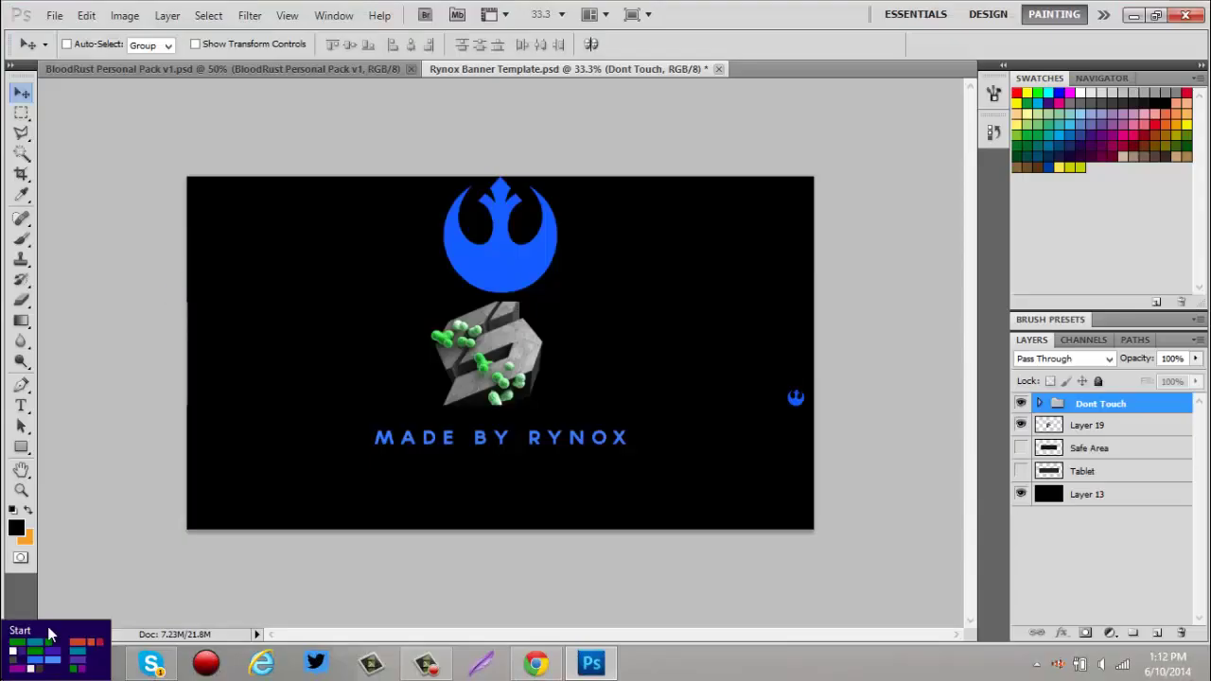
pyautogui.click(150, 664)
pyautogui.click(114, 551)
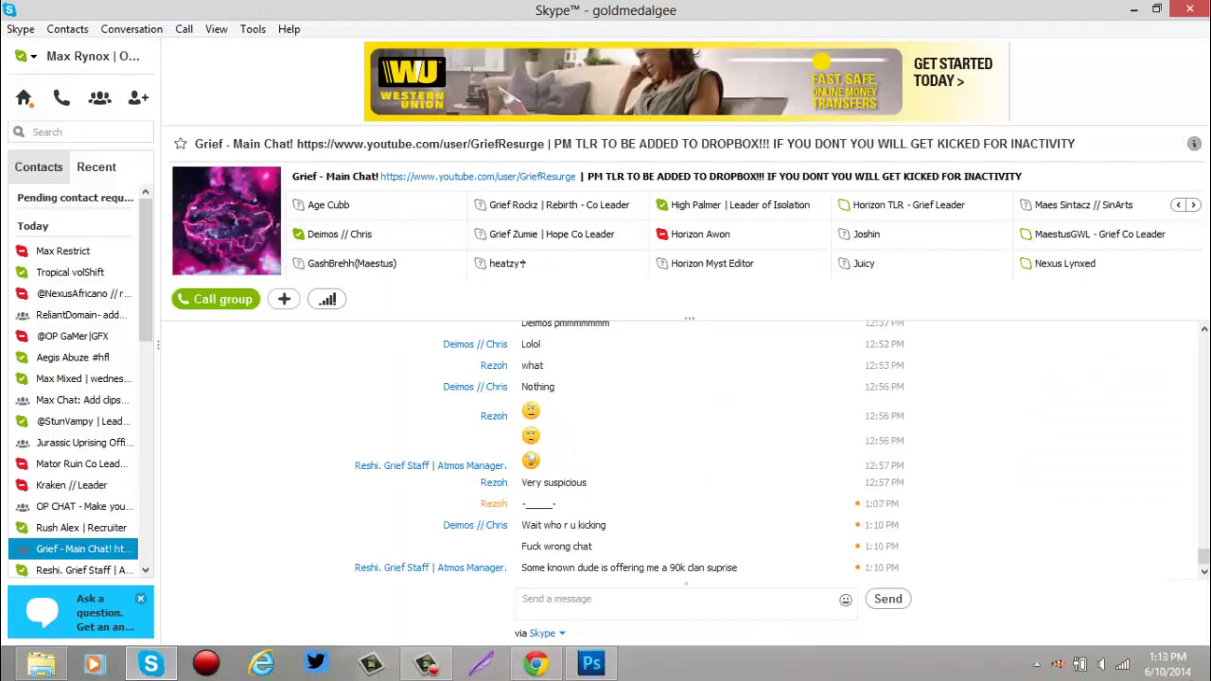
pyautogui.click(1139, 9)
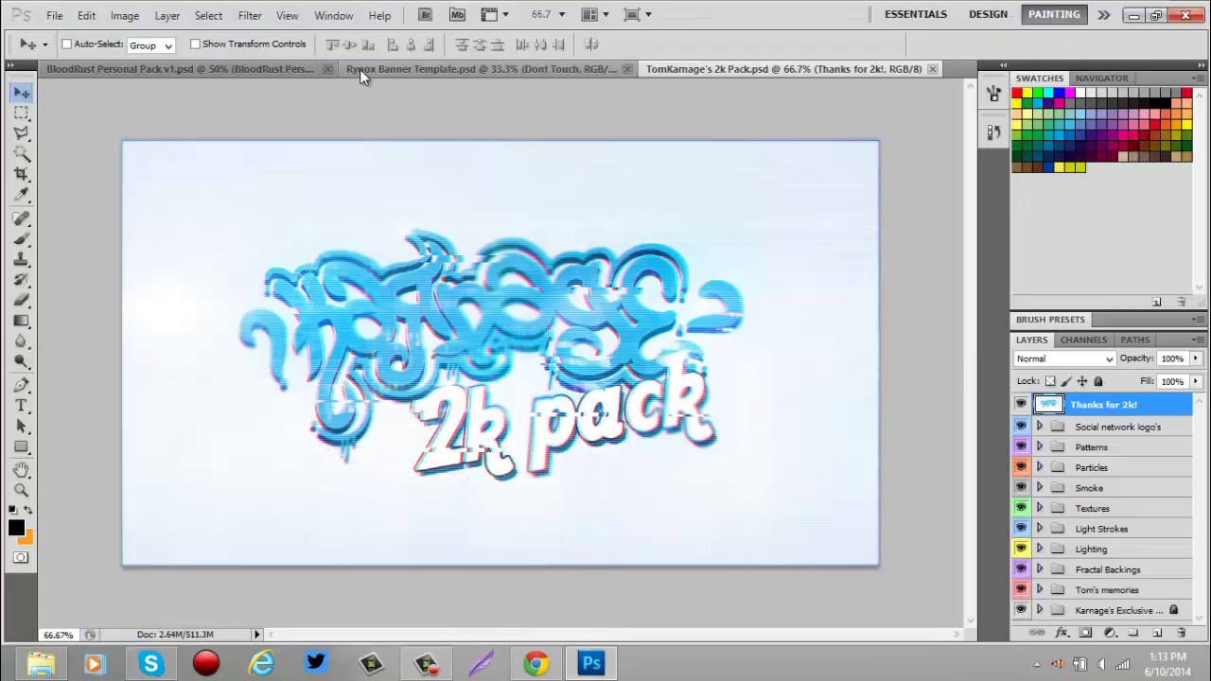
# Copy the Gooood texture into the banner, erase its excess, and clip it to the logo in Overlay
pyautogui.click(180, 69)
pyautogui.click(1056, 468)
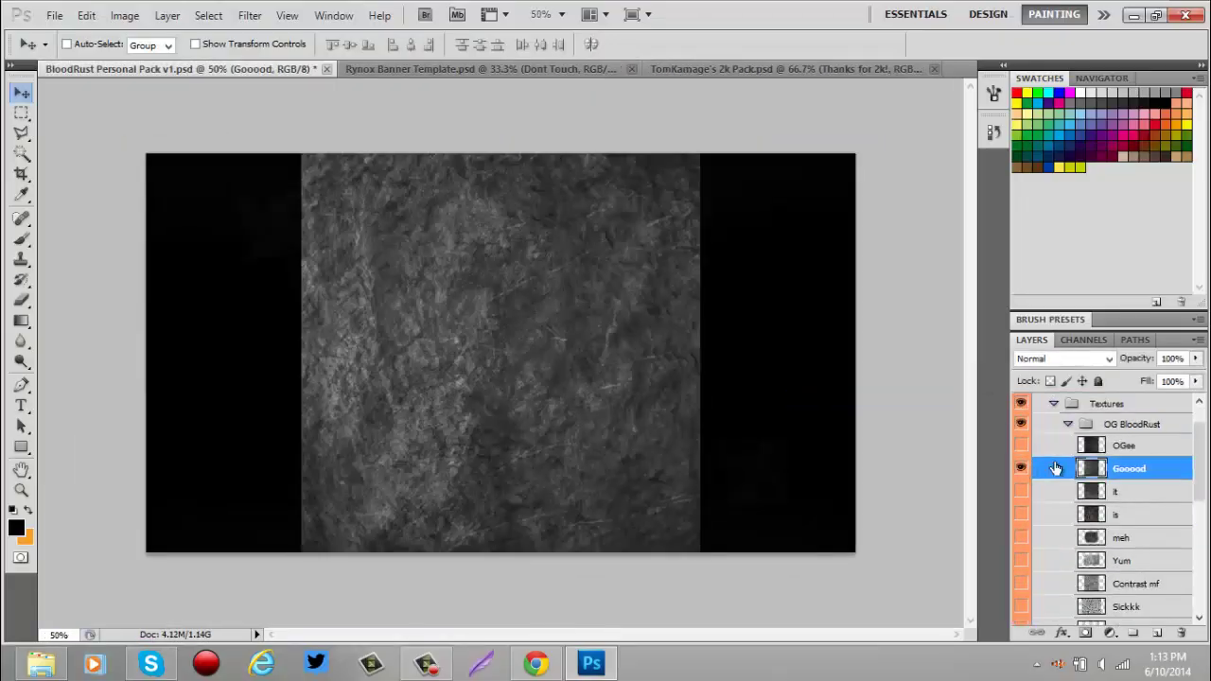
pyautogui.moveTo(1056, 469); pyautogui.dragTo(531, 382)
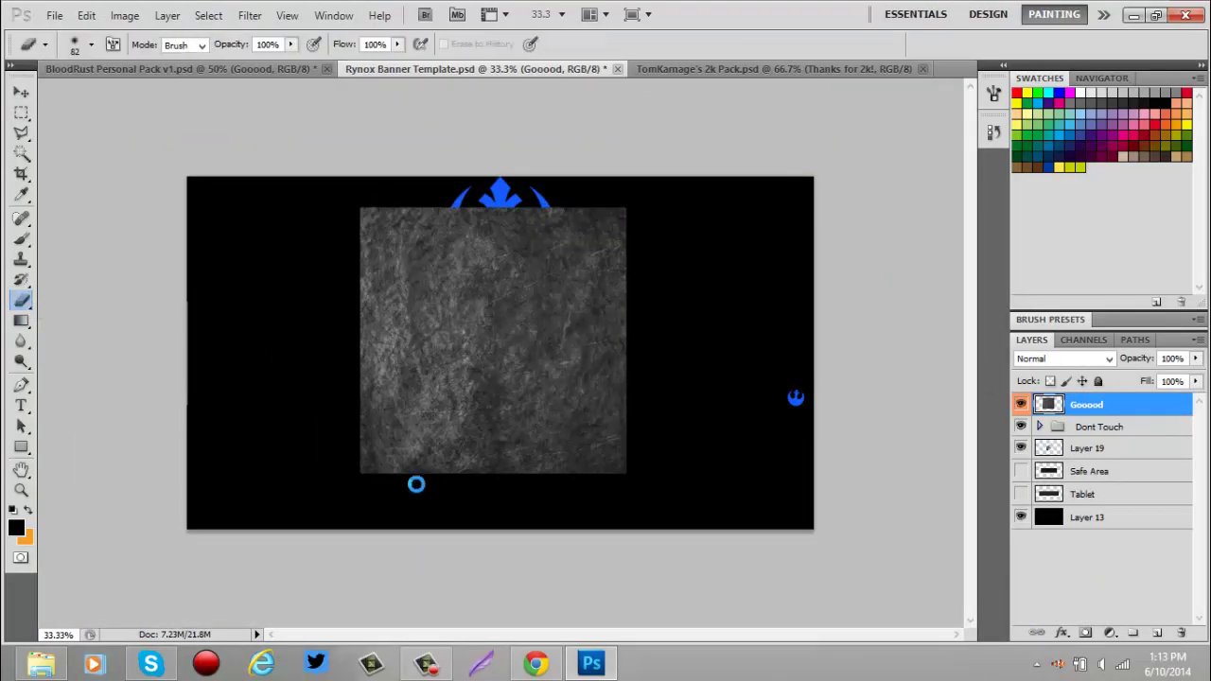
pyautogui.click(91, 44)
pyautogui.press('Escape')
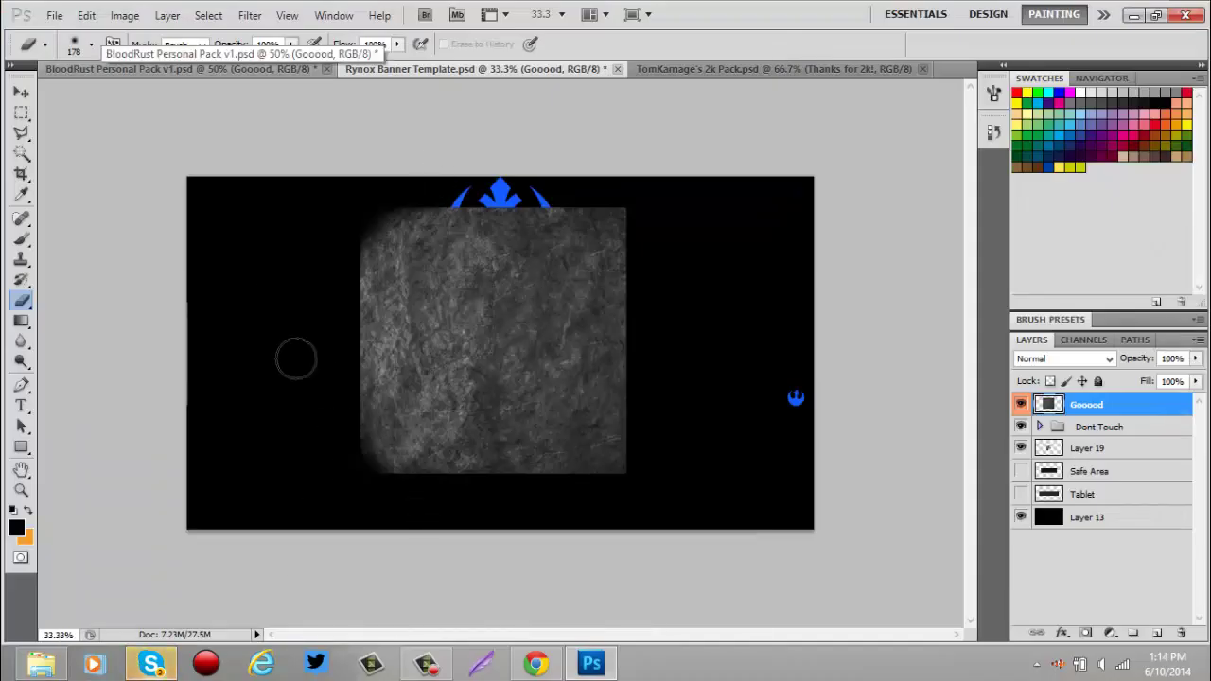
pyautogui.moveTo(296, 359)
pyautogui.mouseDown()
pyautogui.moveTo(600, 489)
pyautogui.moveTo(378, 465)
pyautogui.mouseUp()
pyautogui.press('v')
pyautogui.rightClick(1089, 440)
pyautogui.click(1064, 359)
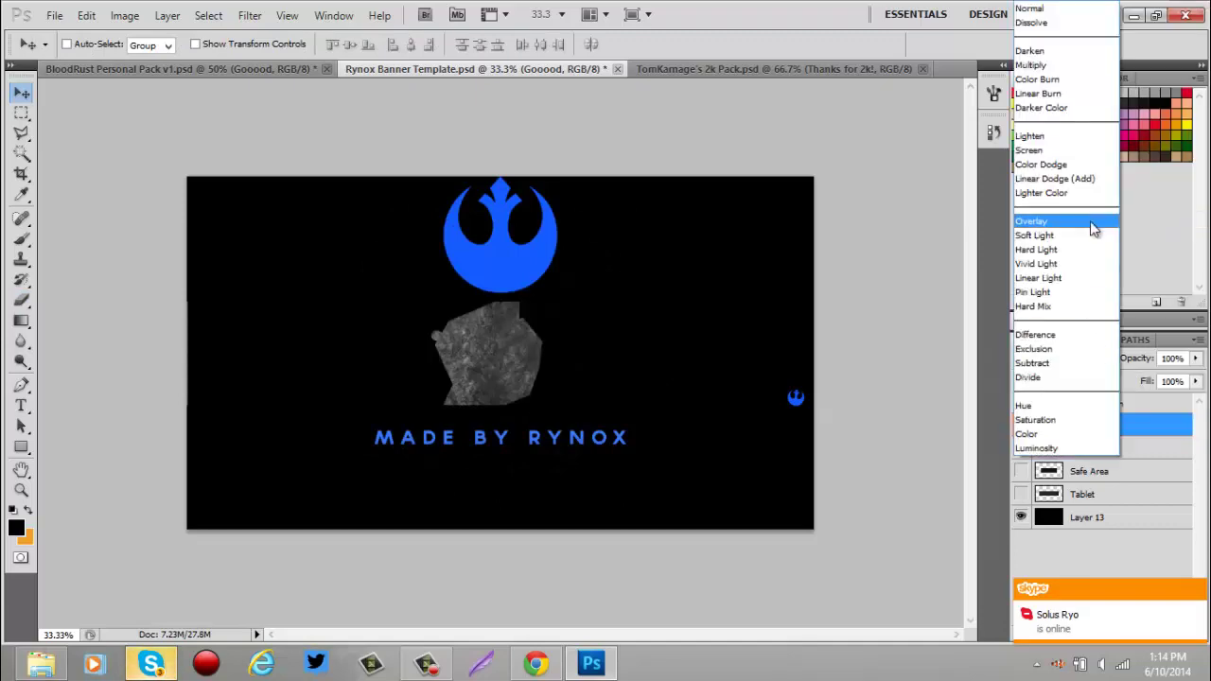
pyautogui.click(1041, 227)
# Set Layer 8 copy and Dragon rock to Overlay, with Dragon rock at 31% opacity
pyautogui.click(180, 69)
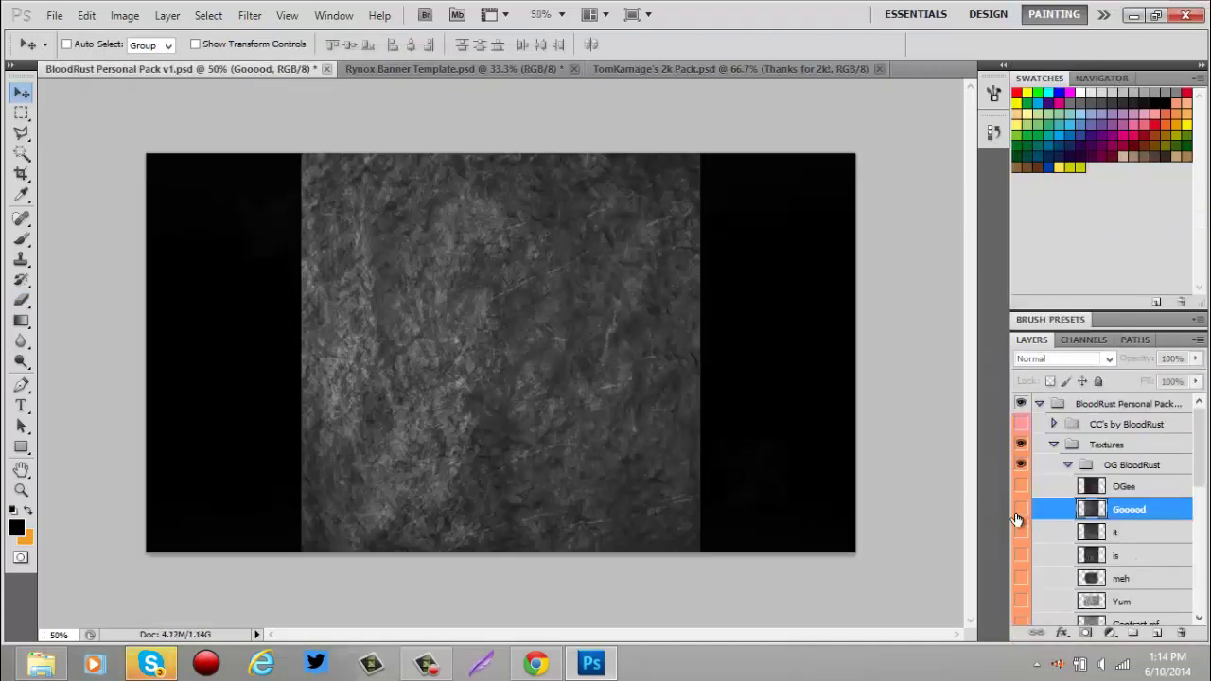
pyautogui.click(1088, 359)
pyautogui.click(1041, 227)
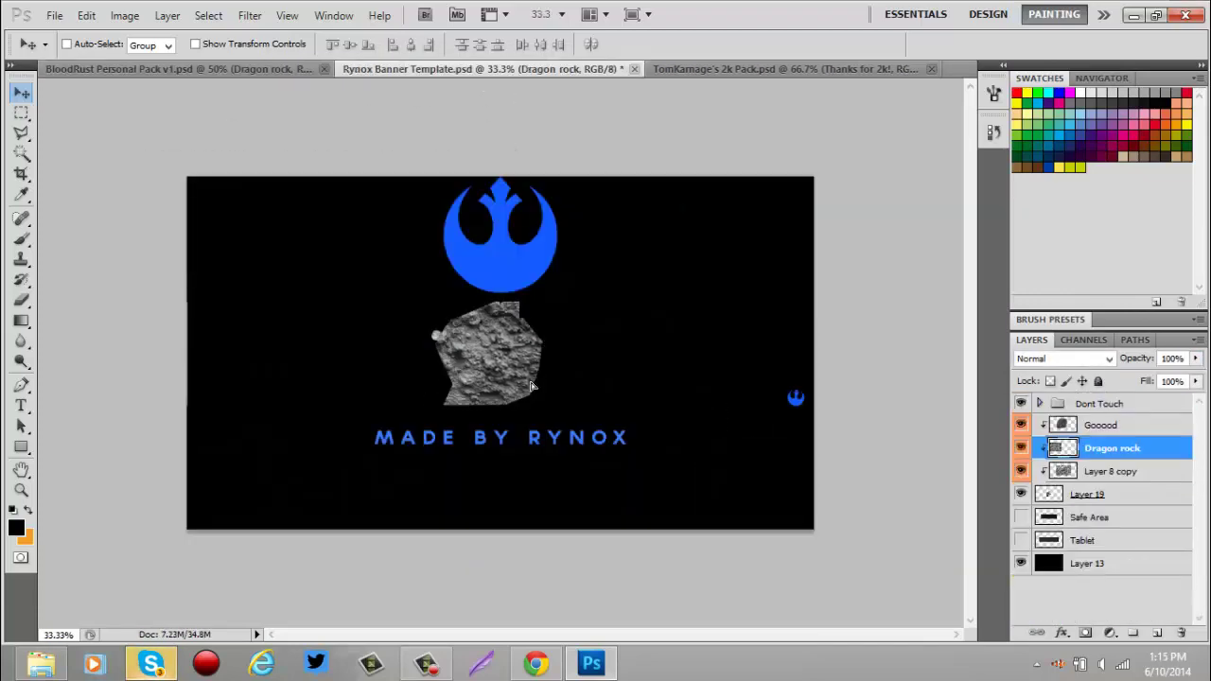
pyautogui.click(1064, 359)
pyautogui.click(1041, 224)
pyautogui.moveTo(1195, 359); pyautogui.dragTo(1138, 381)
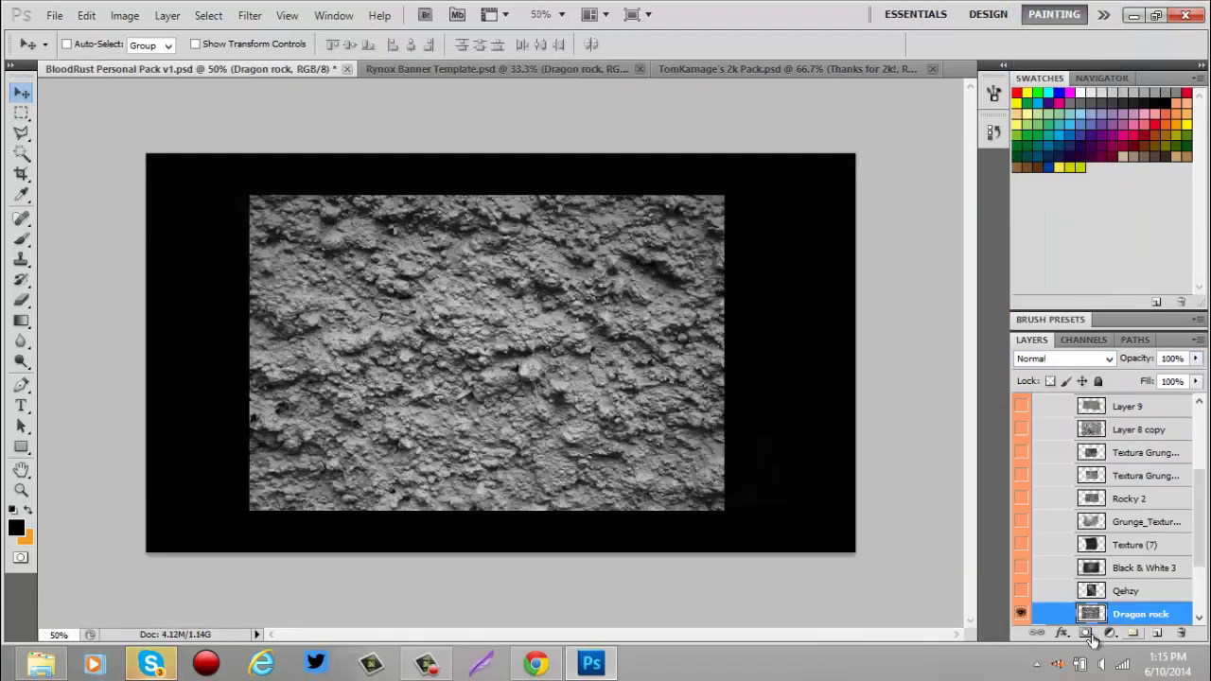
# Move the :( streak layer out of the clipped stack, above the Gooood texture
pyautogui.hotkey('ctrl', '[')
pyautogui.hotkey('ctrl', '[')
pyautogui.hotkey('ctrl', '[')
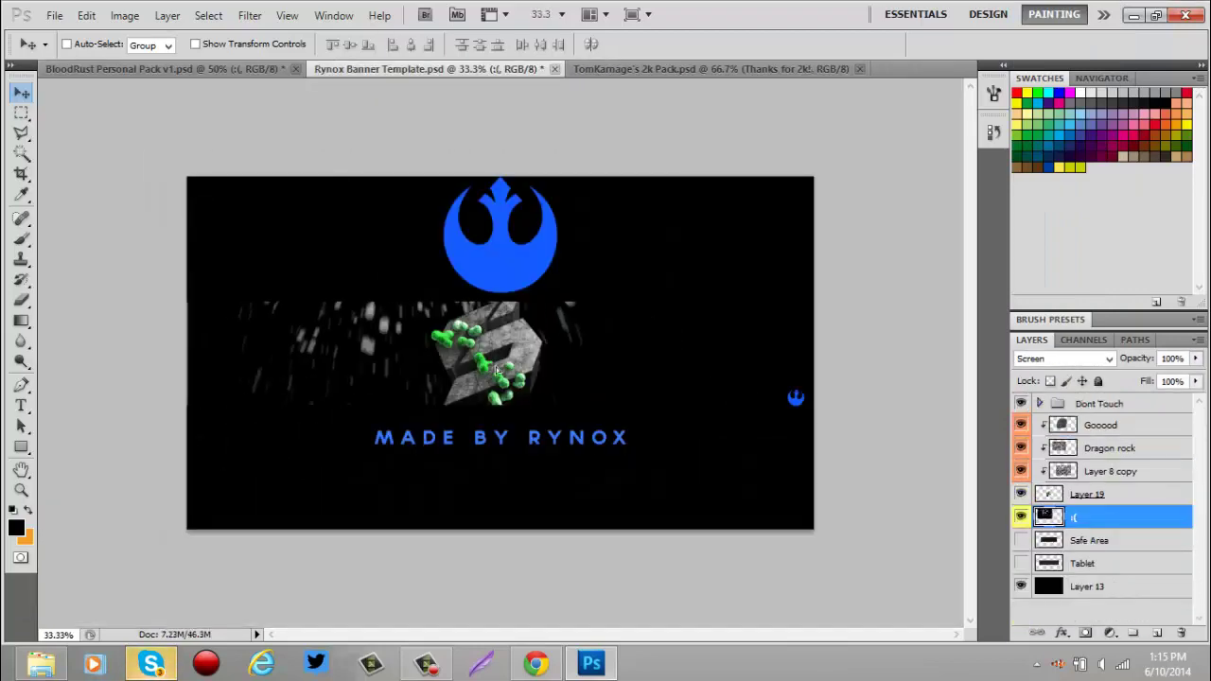
pyautogui.moveTo(1064, 407); pyautogui.dragTo(1070, 405)
pyautogui.hotkey('ctrl', '[')
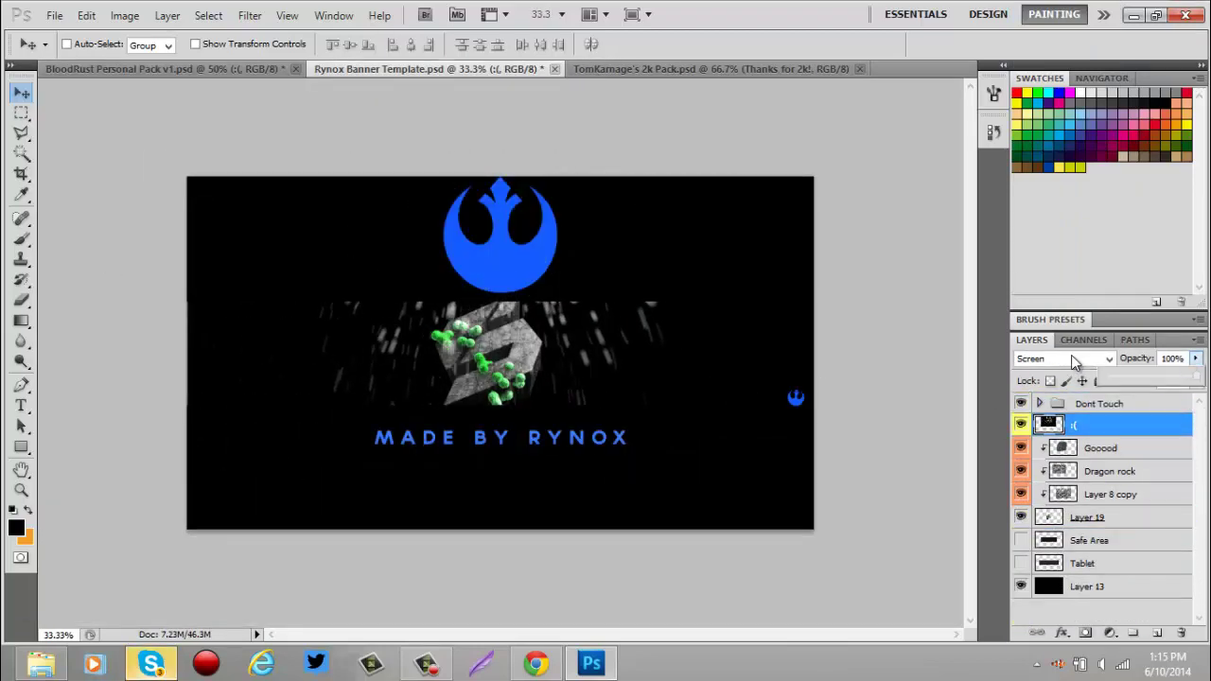
# Bring the bokeh particles layer into the banner and make two copies of it
pyautogui.click(147, 69)
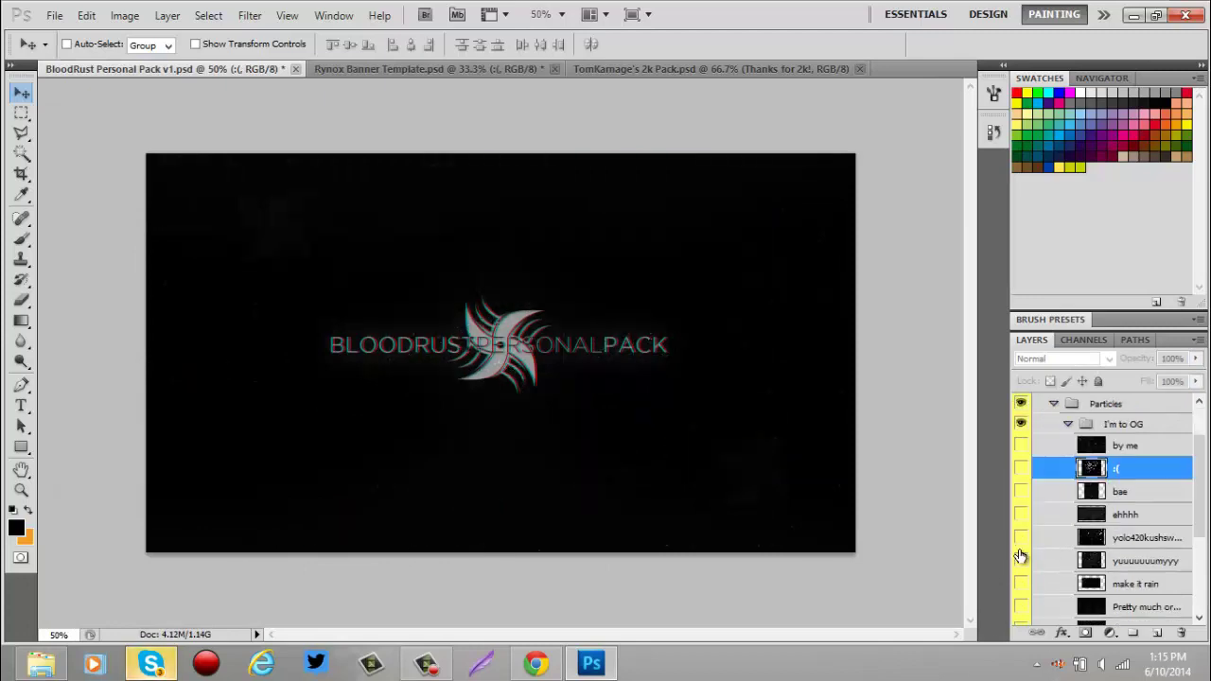
pyautogui.moveTo(503, 162); pyautogui.dragTo(581, 360)
pyautogui.press('Return')
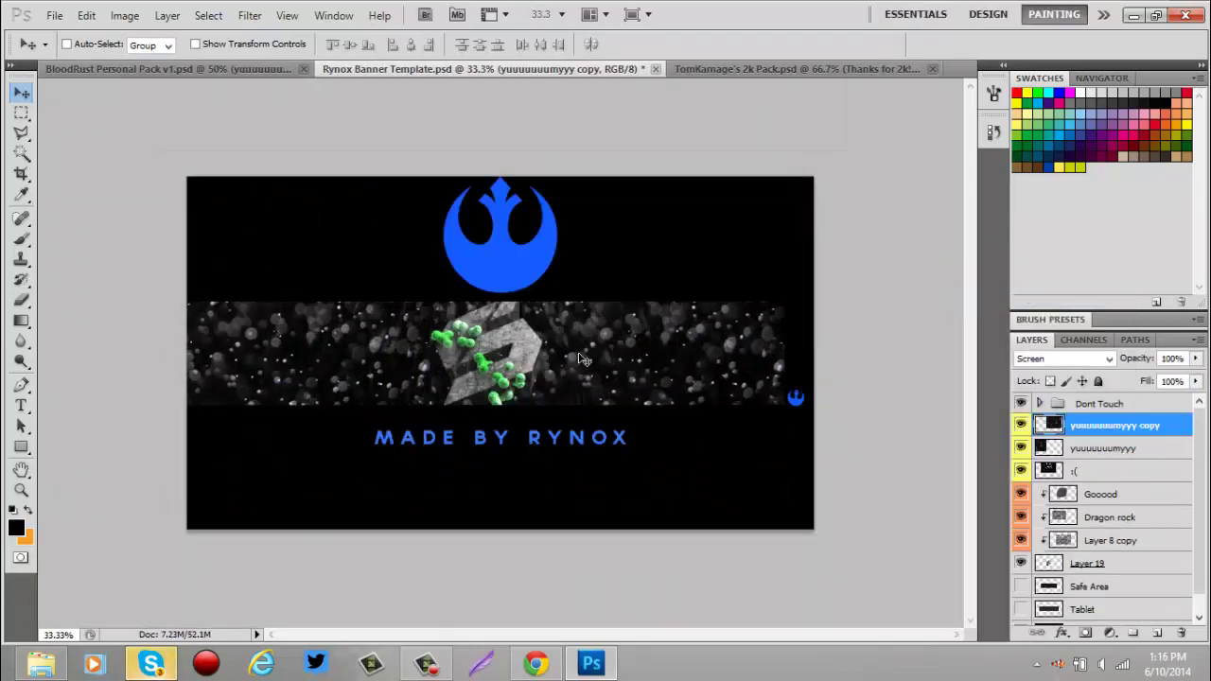
pyautogui.hotkey('alt', '[')
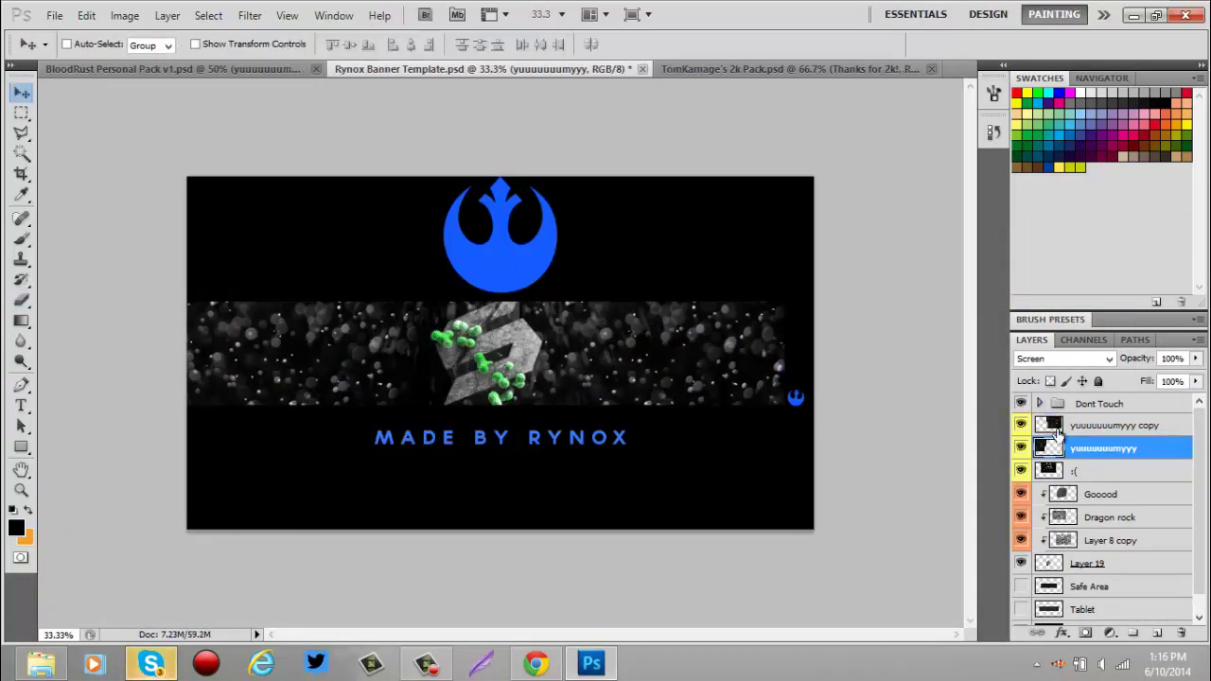
pyautogui.click(1057, 426)
pyautogui.press('v')
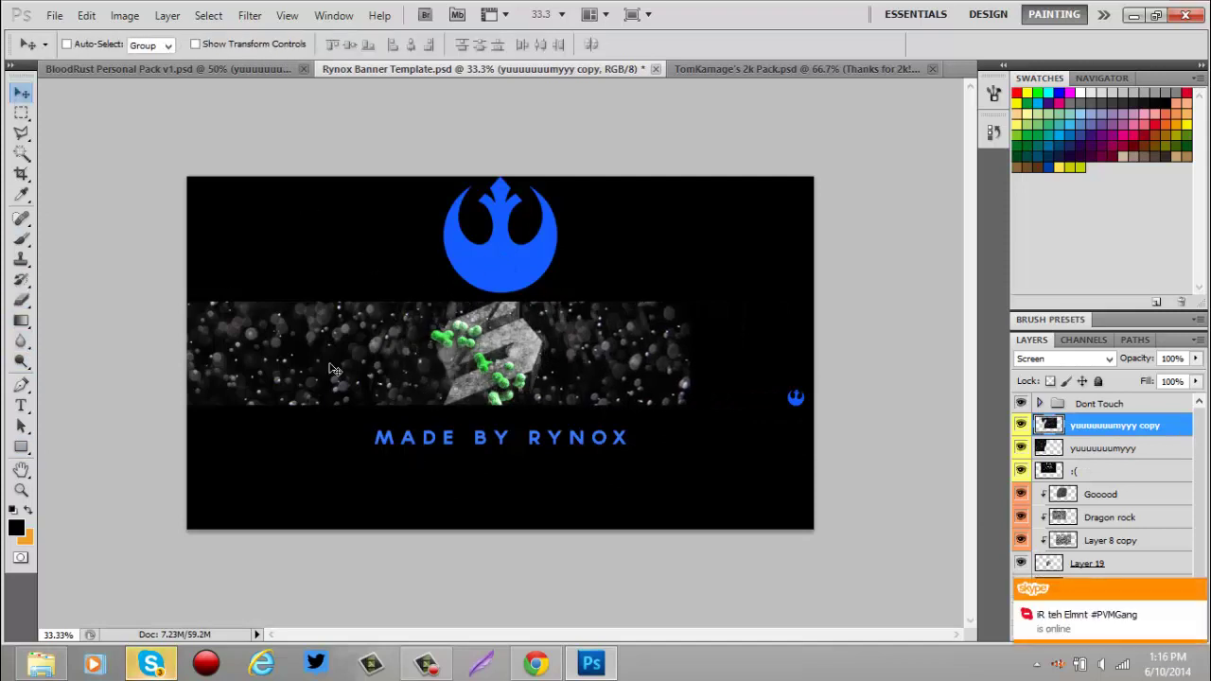
pyautogui.rightClick(1135, 426)
pyautogui.click(1068, 81)
pyautogui.press('Return')
# Merge the visible particle layers, move the result below Layer 19, and lower its opacity
pyautogui.hotkey('alt', '[')
pyautogui.hotkey('alt', '[')
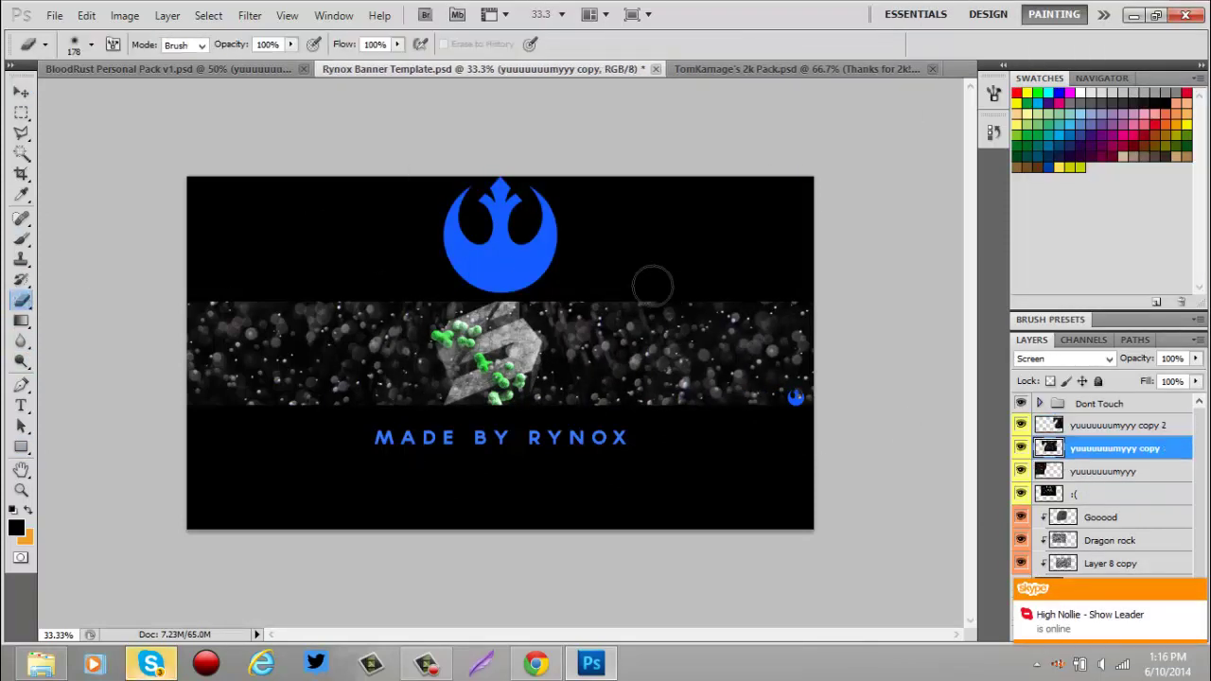
pyautogui.rightClick(1164, 428)
pyautogui.click(1055, 425)
pyautogui.moveTo(1195, 359); pyautogui.dragTo(1124, 386)
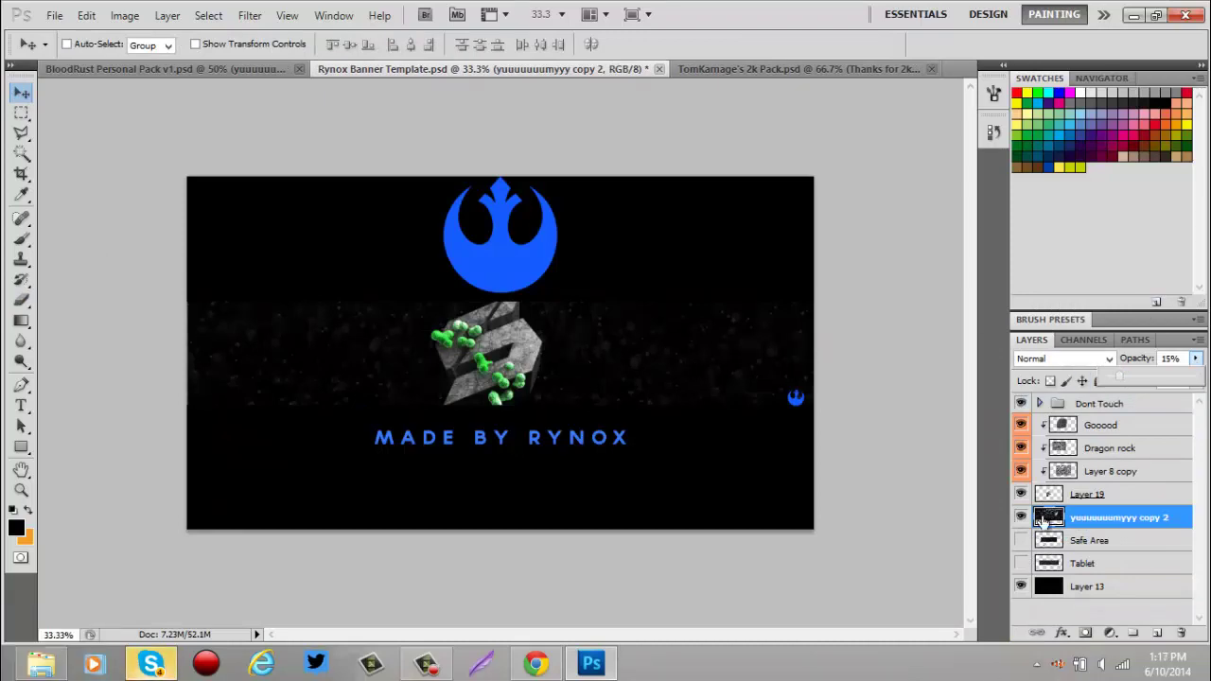
pyautogui.hotkey('ctrl', 'alt', 'z')
pyautogui.hotkey('ctrl', 'alt', 'z')
pyautogui.rightClick(1116, 444)
pyautogui.moveTo(1119, 425); pyautogui.dragTo(1079, 543)
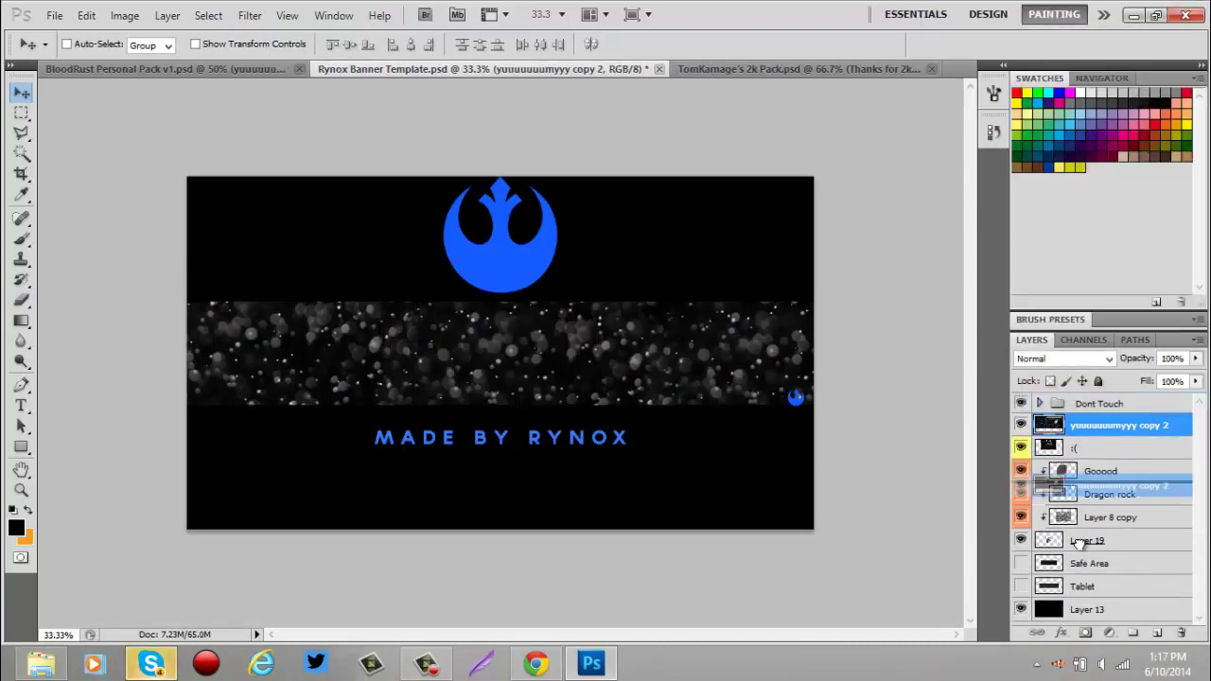
pyautogui.moveTo(1195, 358); pyautogui.dragTo(1125, 383)
pyautogui.click(188, 69)
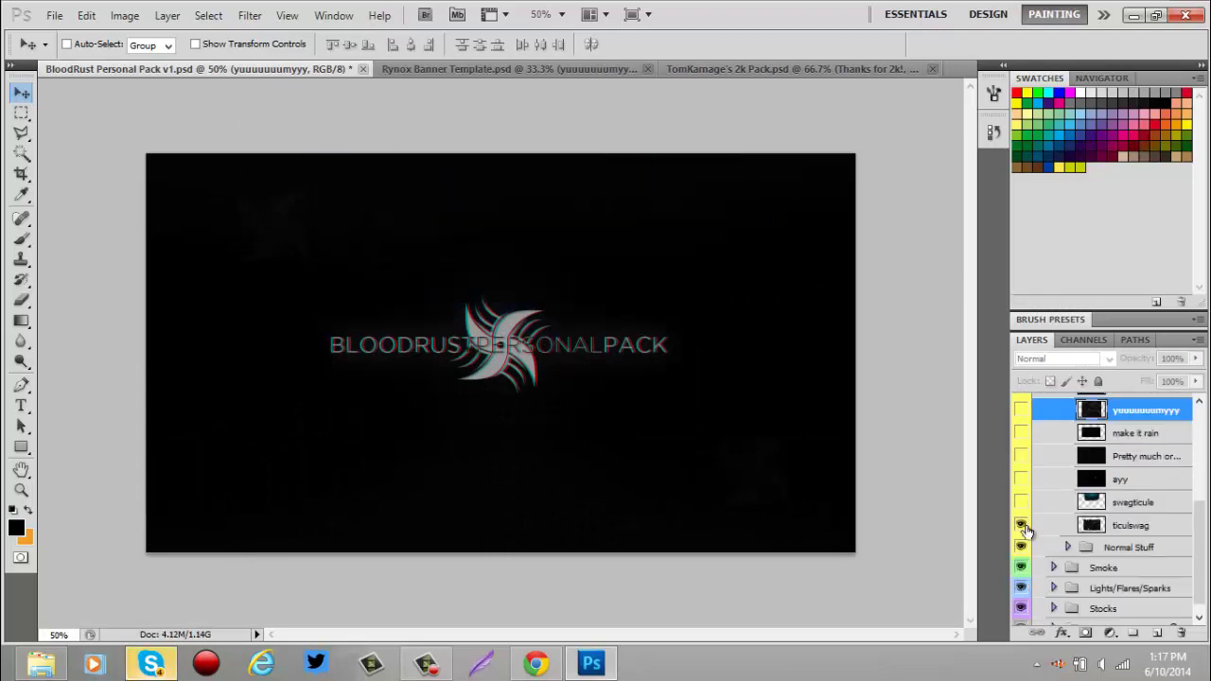
# Stretch the Crackedddd texture across the full banner width, below the particles, at low opacity
pyautogui.click(1024, 560)
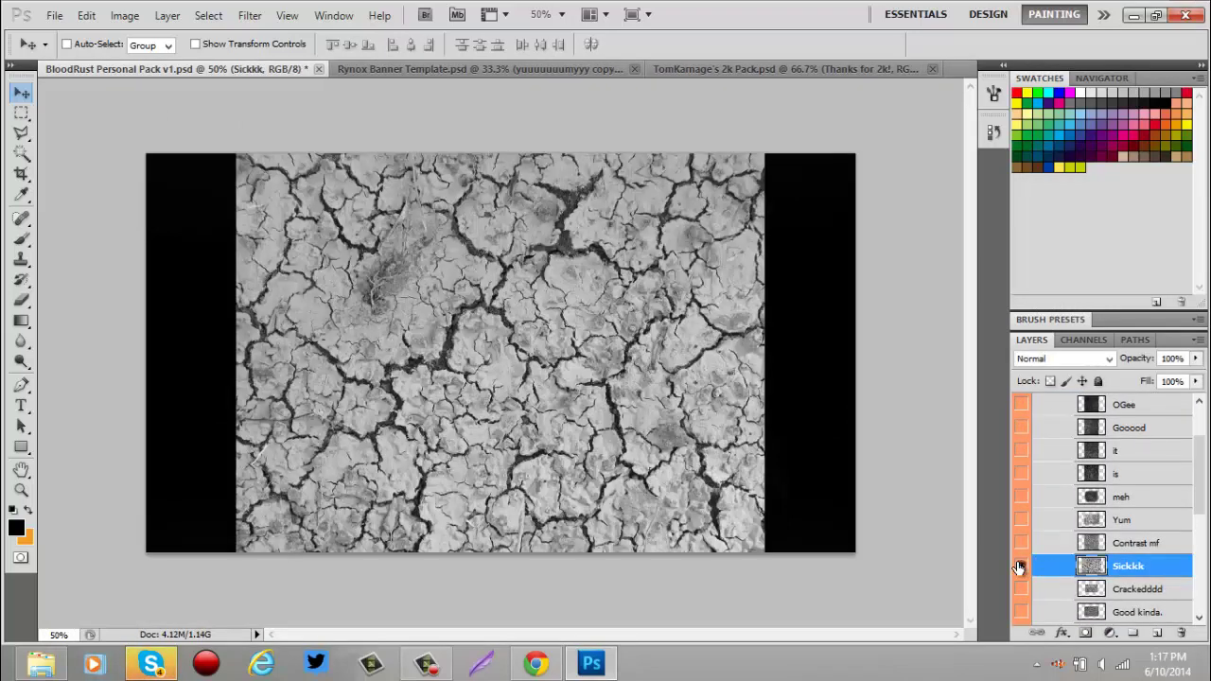
pyautogui.moveTo(1021, 562); pyautogui.dragTo(319, 389)
pyautogui.hotkey('ctrl', 't')
pyautogui.moveTo(428, 351); pyautogui.dragTo(800, 351)
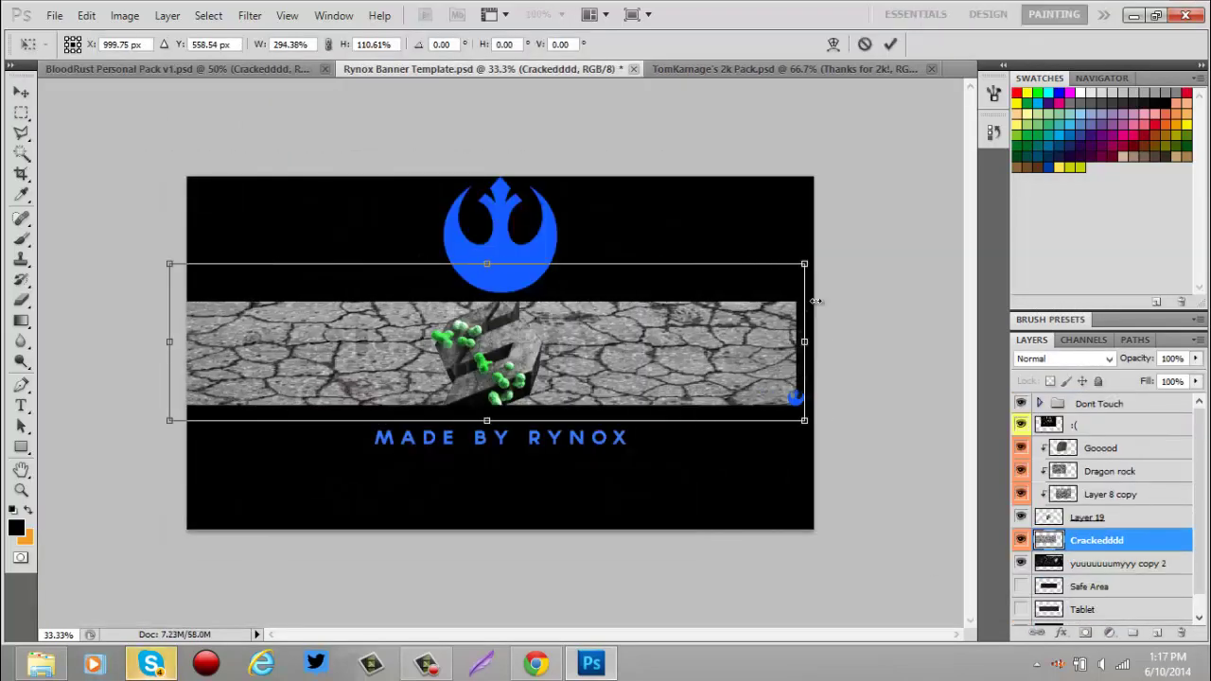
pyautogui.press('Return')
pyautogui.moveTo(1094, 548); pyautogui.dragTo(1095, 567)
pyautogui.moveTo(1195, 358); pyautogui.dragTo(1110, 382)
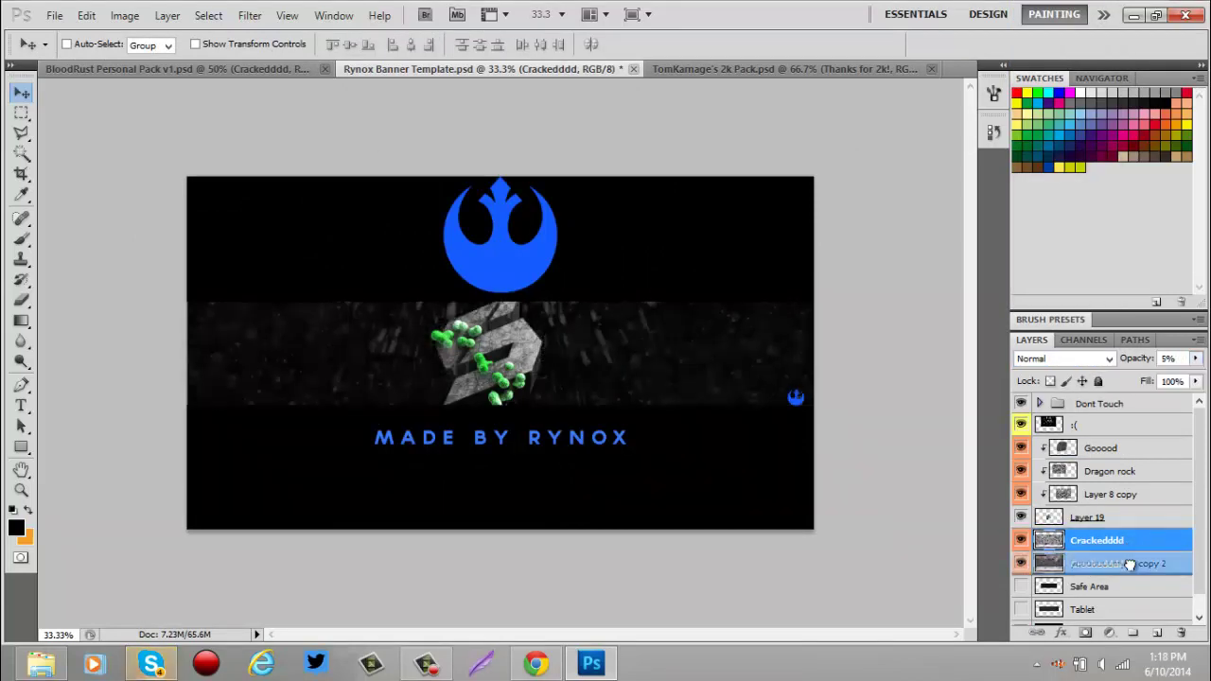
# Bring in the rock texture, stretch it over the middle band, and set 10% opacity
pyautogui.click(166, 68)
pyautogui.moveTo(1121, 619); pyautogui.dragTo(556, 403)
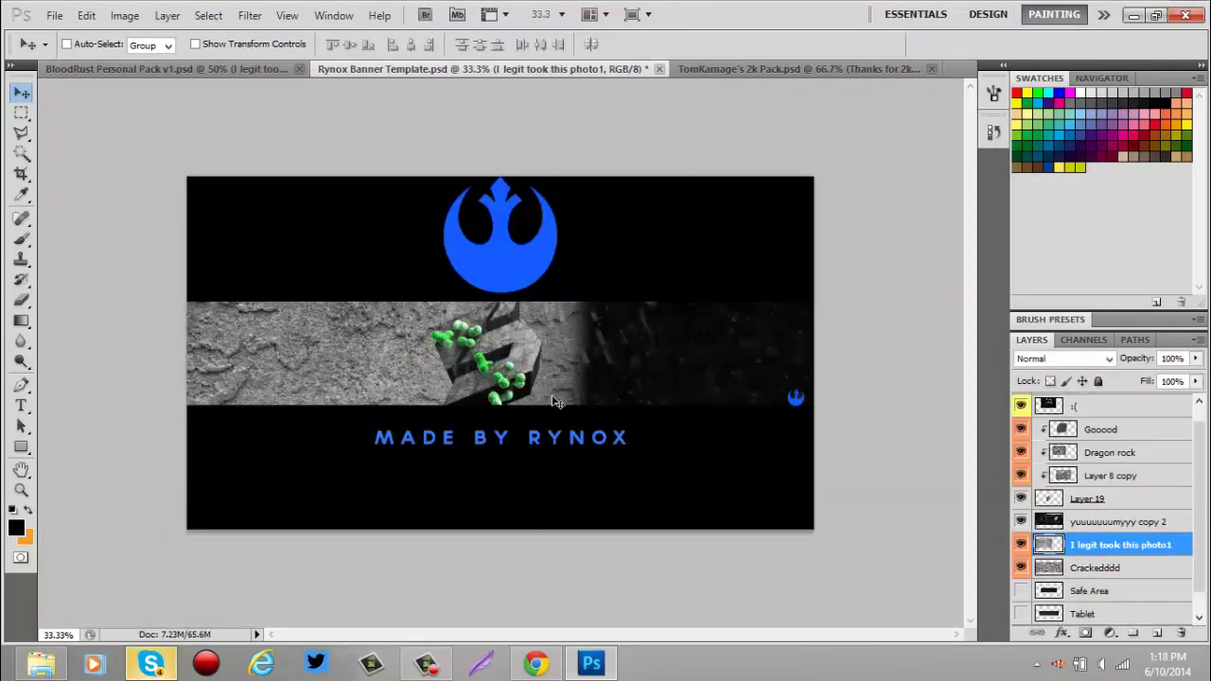
pyautogui.hotkey('ctrl', 't')
pyautogui.moveTo(811, 292); pyautogui.dragTo(846, 331)
pyautogui.press('Return')
pyautogui.click(1195, 359)
pyautogui.moveTo(1195, 376); pyautogui.dragTo(1115, 377)
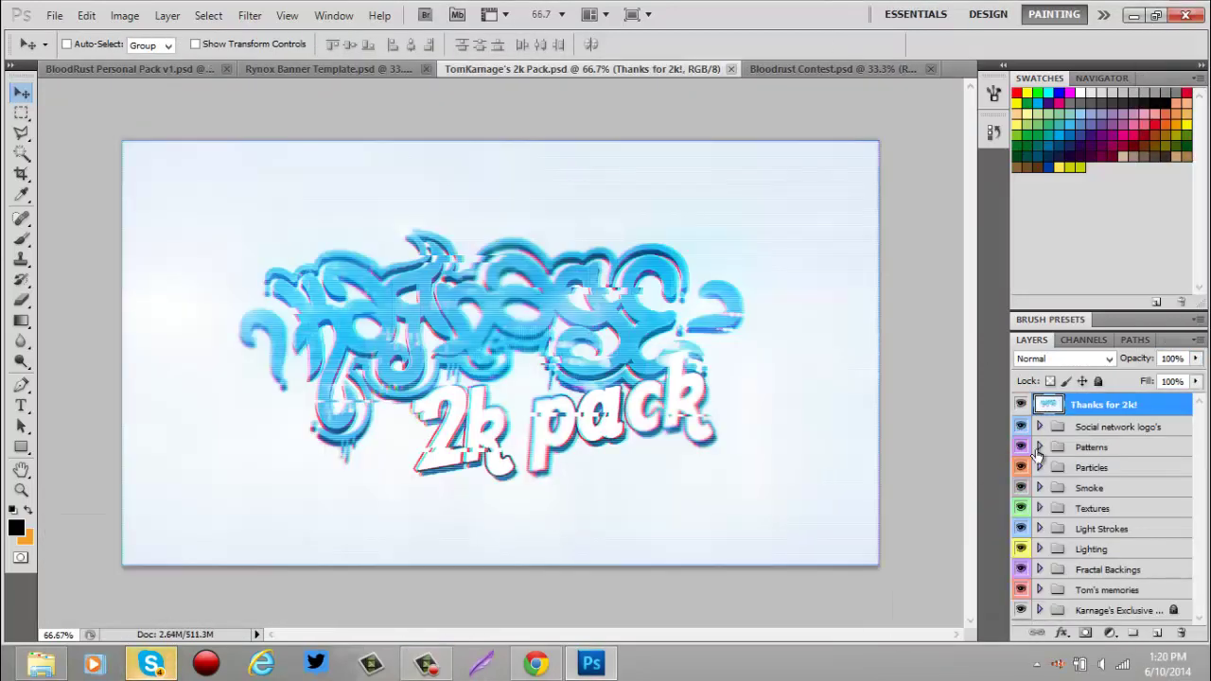
# Preview the gear and LEGACY renders in Tom's memories and a Fractal Backings backdrop
pyautogui.keyDown('alt'); pyautogui.click(1021, 590); pyautogui.keyUp('alt')
pyautogui.scroll(-3, 1026, 530)
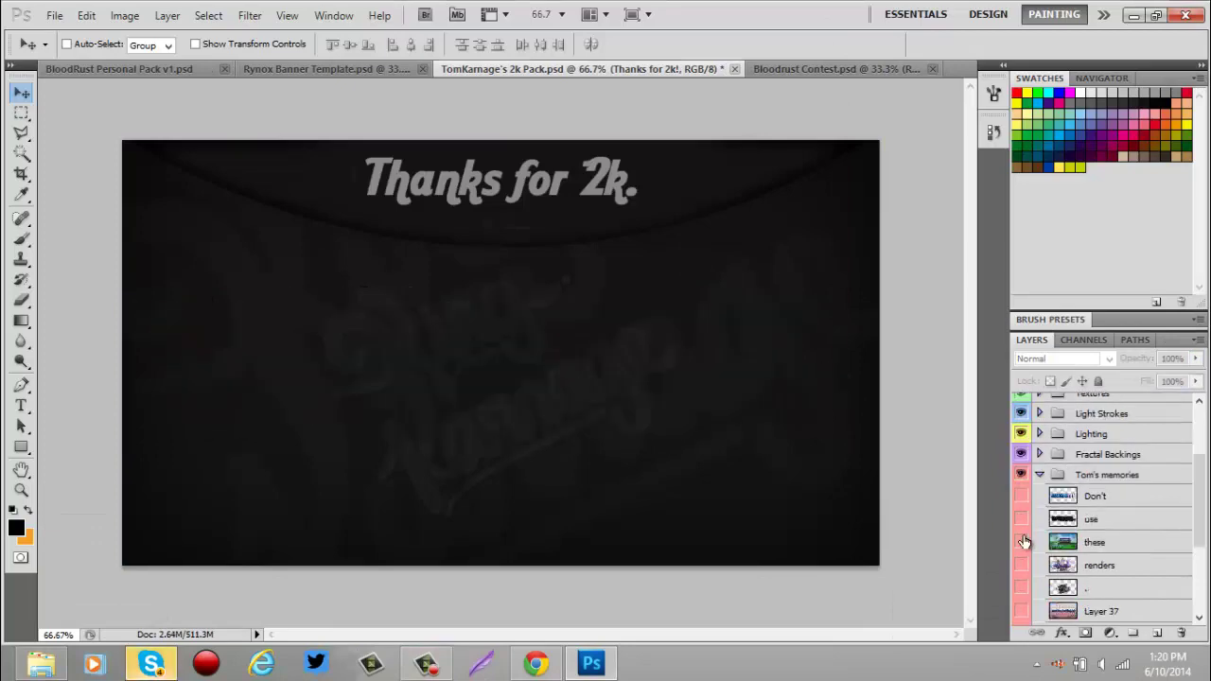
pyautogui.click(1021, 540)
pyautogui.scroll(-4, 1027, 529)
pyautogui.scroll(-1, 1026, 549)
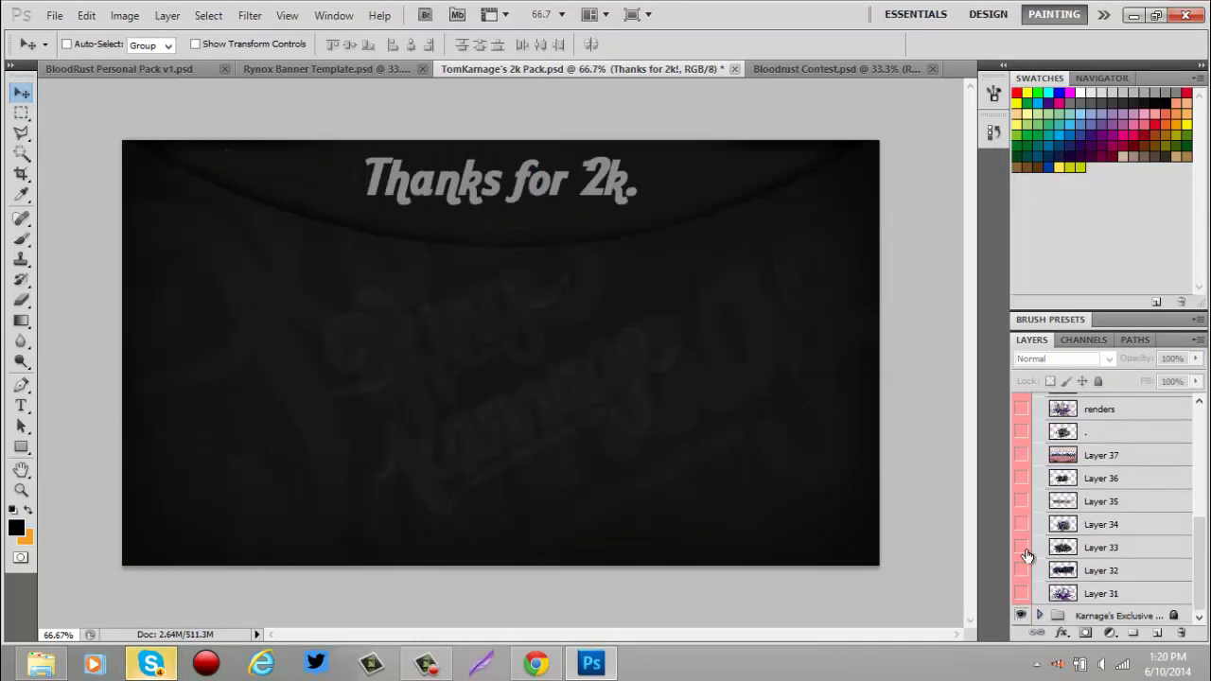
pyautogui.click(1021, 571)
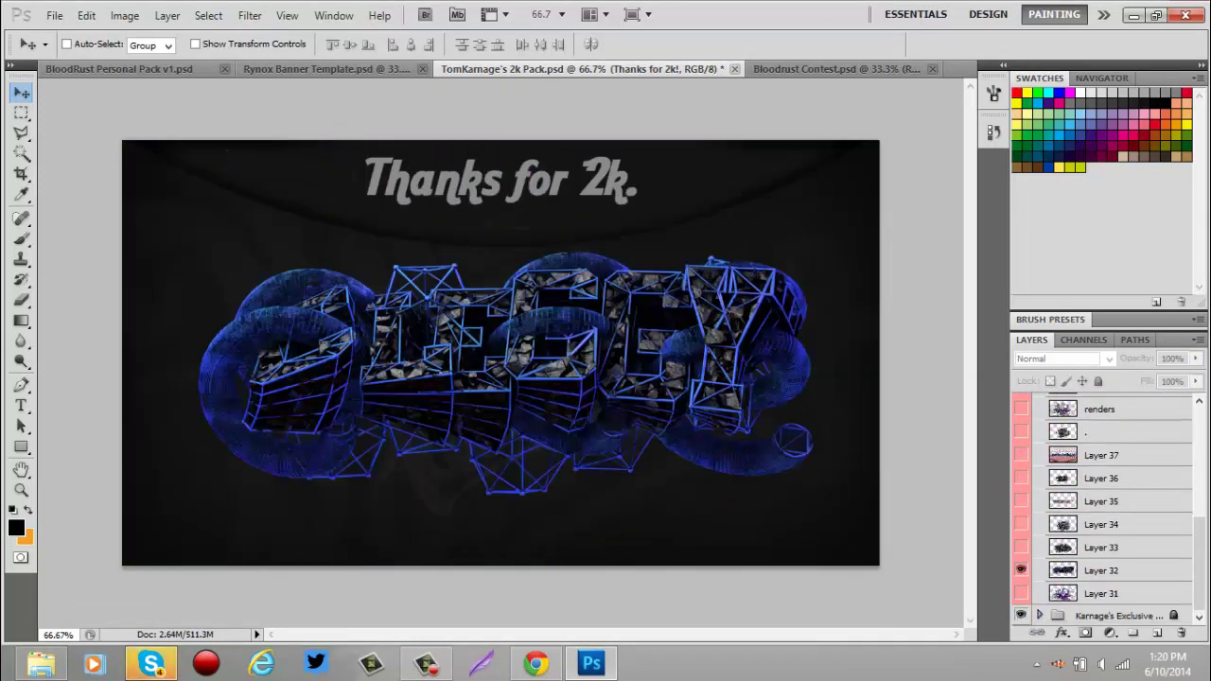
pyautogui.click(1021, 570)
pyautogui.click(1021, 570)
pyautogui.click(1040, 570)
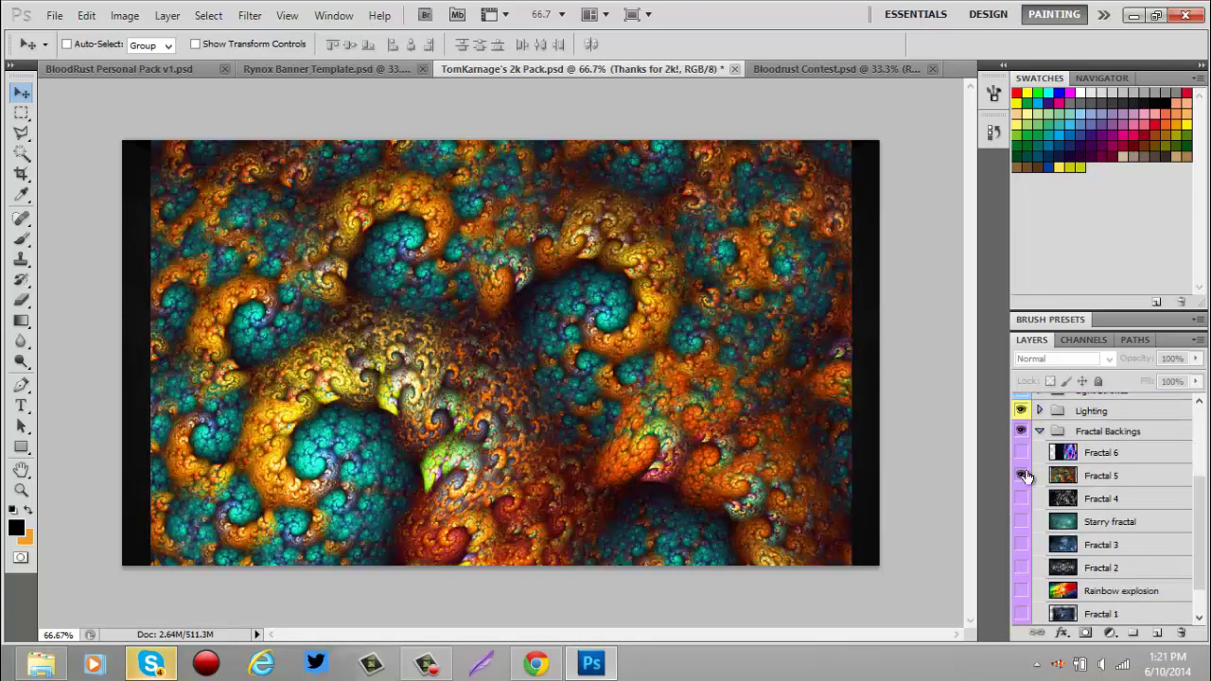
pyautogui.click(1102, 498)
# In Bloodrust Contest, compare the DARE render's colour corrections and turn on The Box-Dropper
pyautogui.click(381, 70)
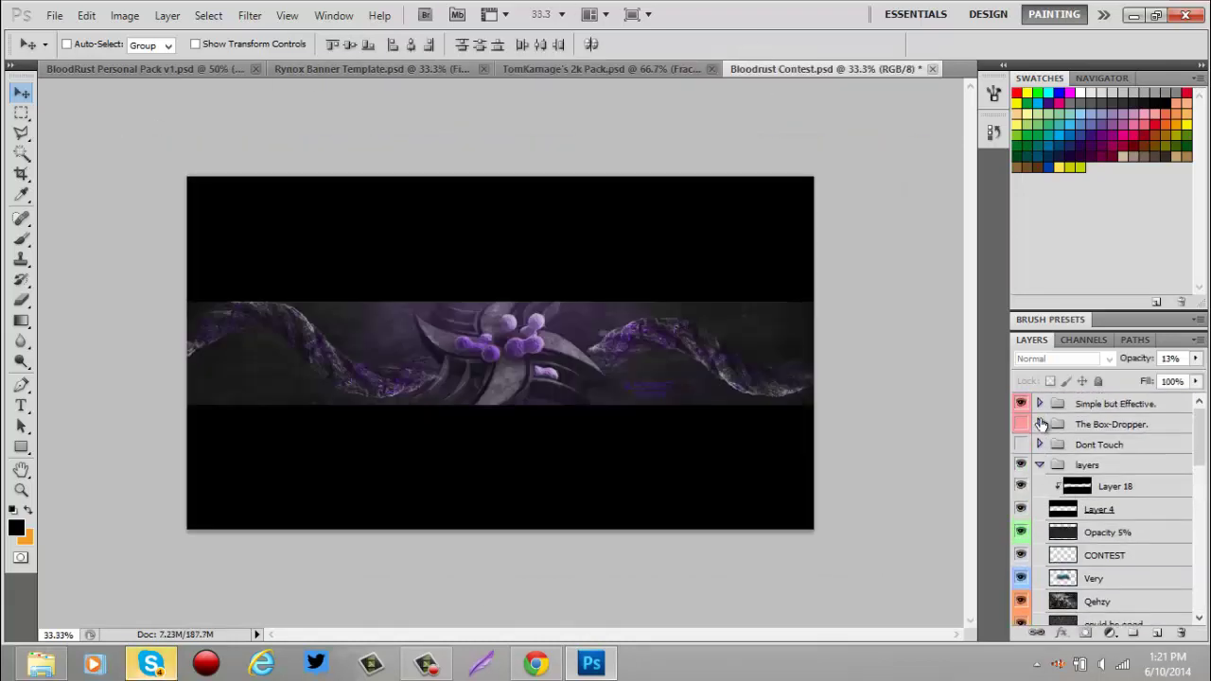
pyautogui.hotkey('ctrl', 'Tab')
pyautogui.hotkey('ctrl', 'Tab')
pyautogui.hotkey('ctrl', 'Tab')
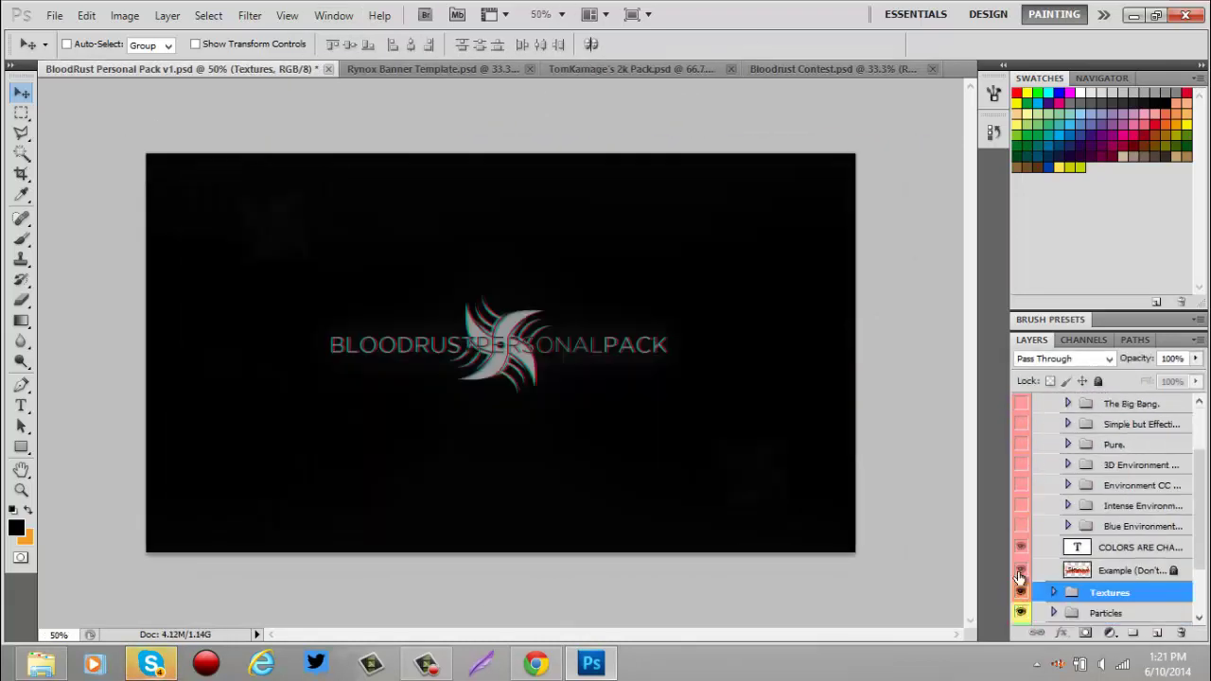
pyautogui.click(1022, 506)
pyautogui.click(1022, 506)
pyautogui.scroll(1, 1041, 471)
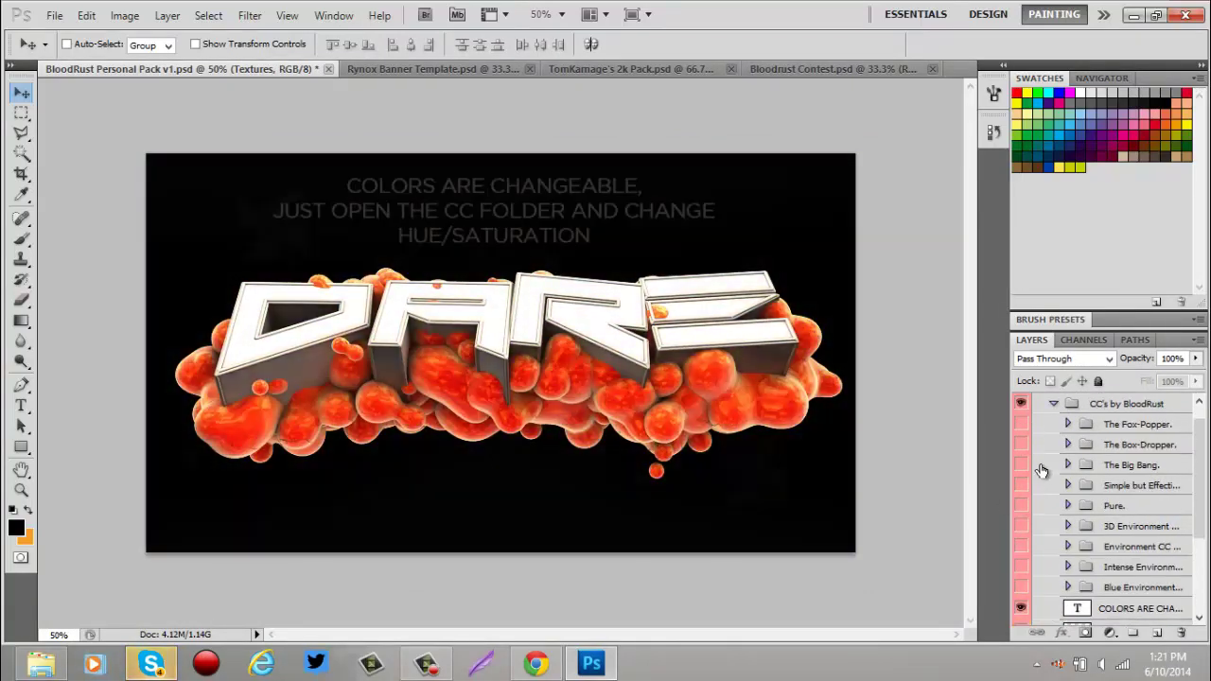
pyautogui.click(1028, 449)
# Bring The Box-Dropper and the Very layer into the Rynox banner and select Layer 8 copy
pyautogui.click(518, 71)
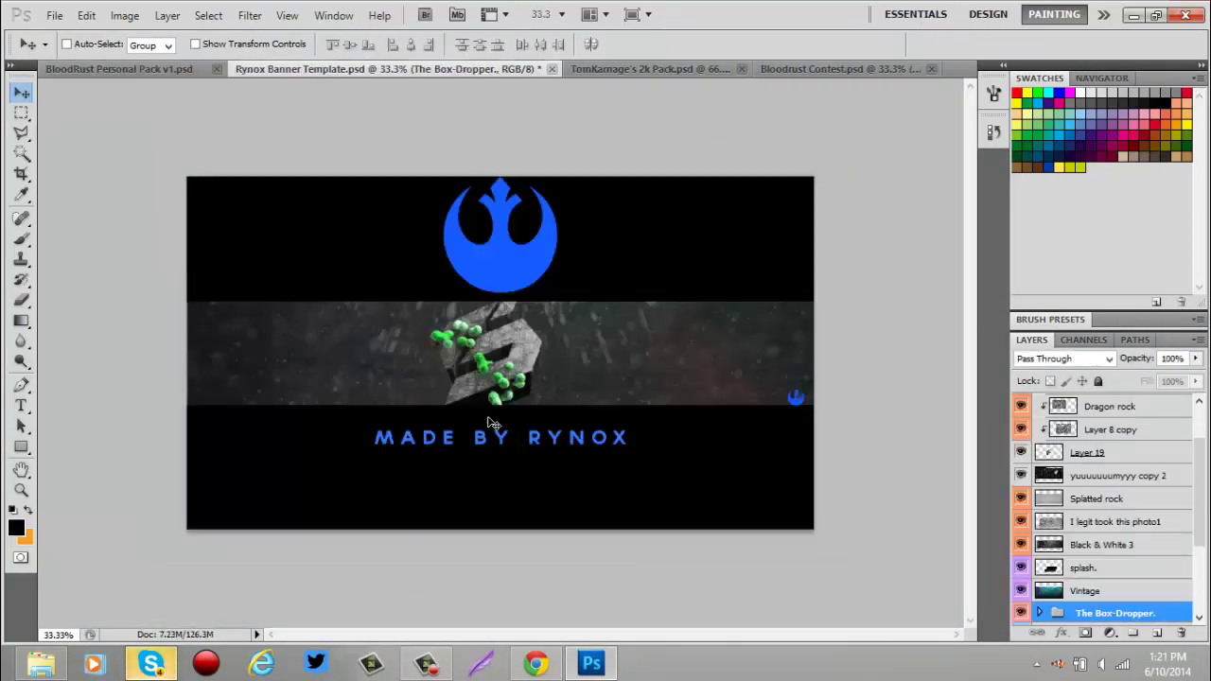
pyautogui.click(823, 69)
pyautogui.click(1093, 476)
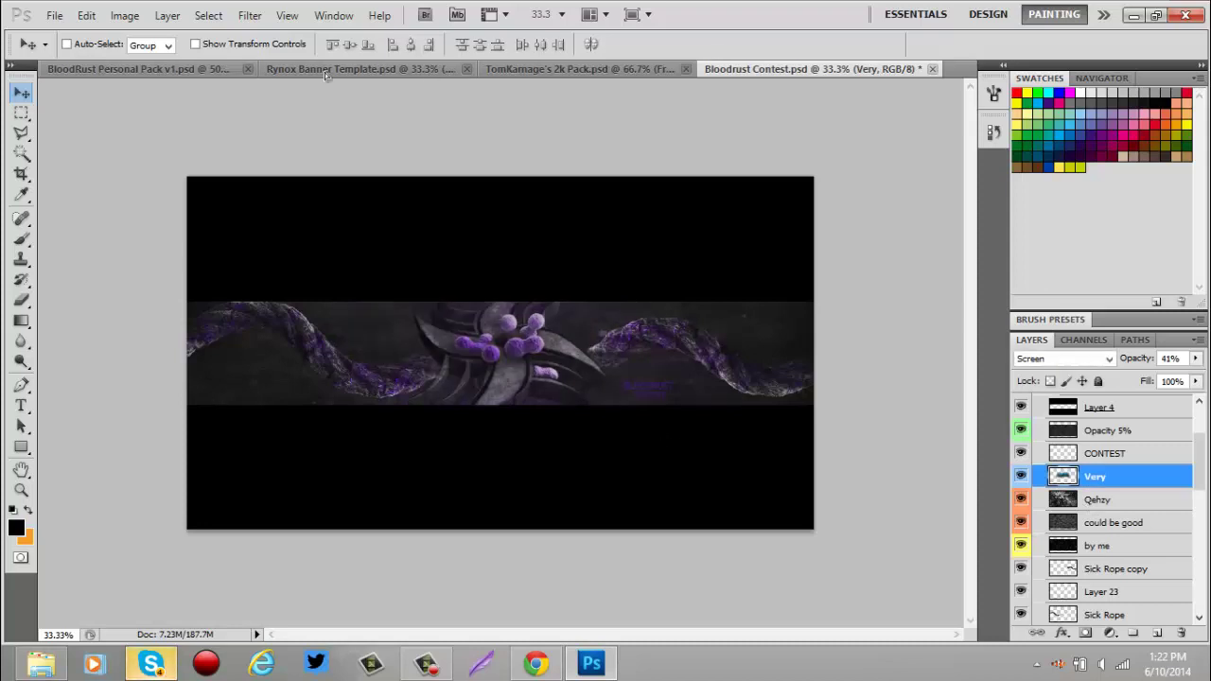
pyautogui.click(325, 70)
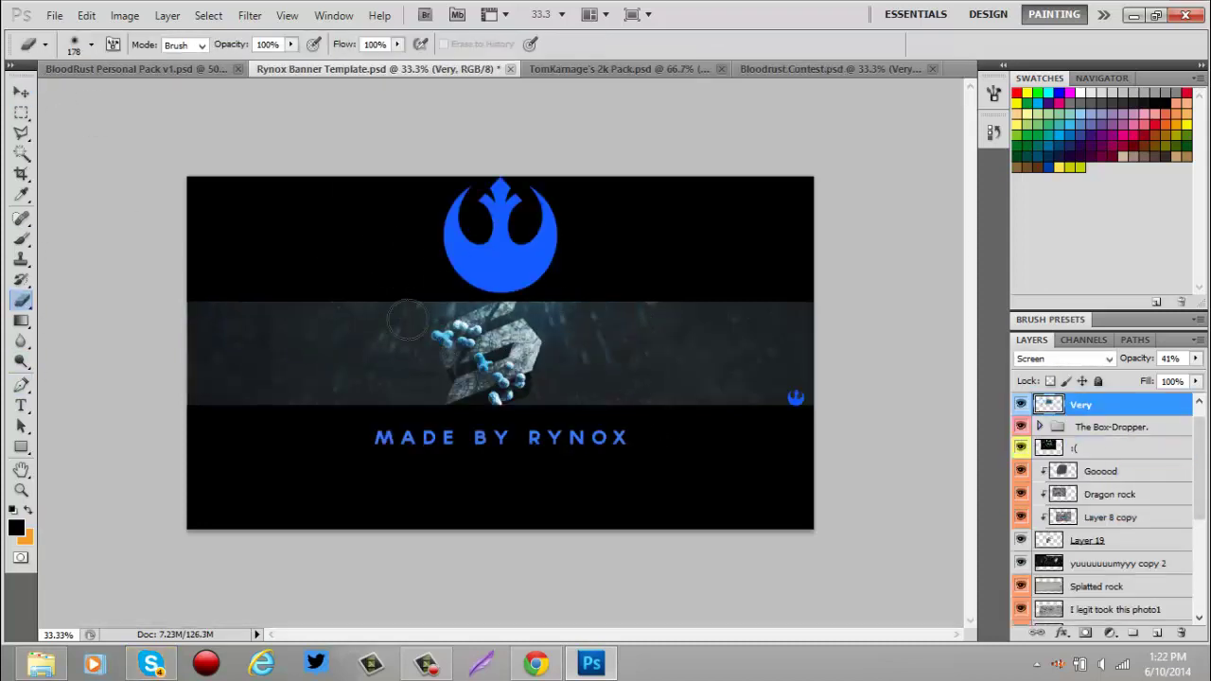
pyautogui.scroll(-2, 1032, 566)
pyautogui.click(1022, 463)
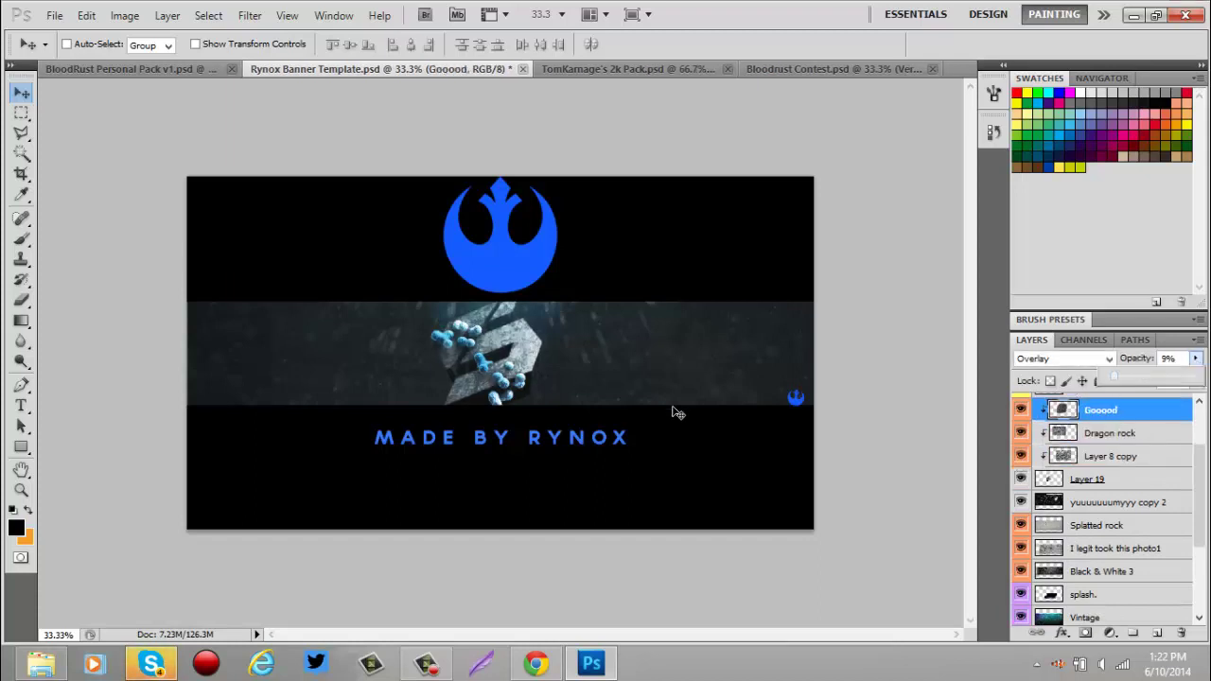
# Duplicate the Very layer to create Very copy
pyautogui.scroll(3, 1098, 473)
pyautogui.rightClick(1088, 448)
pyautogui.click(1051, 79)
pyautogui.press('Return')
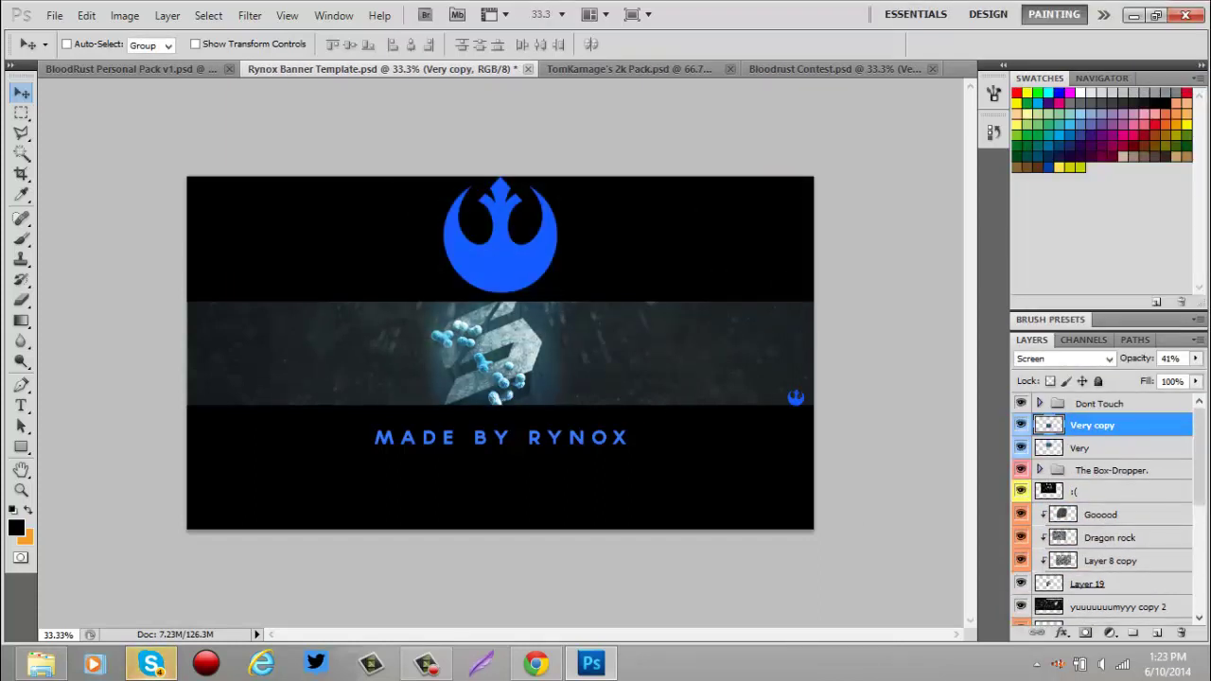
# Bring the smoke texture into the Rynox banner as Overlay at 12% opacity
pyautogui.click(180, 70)
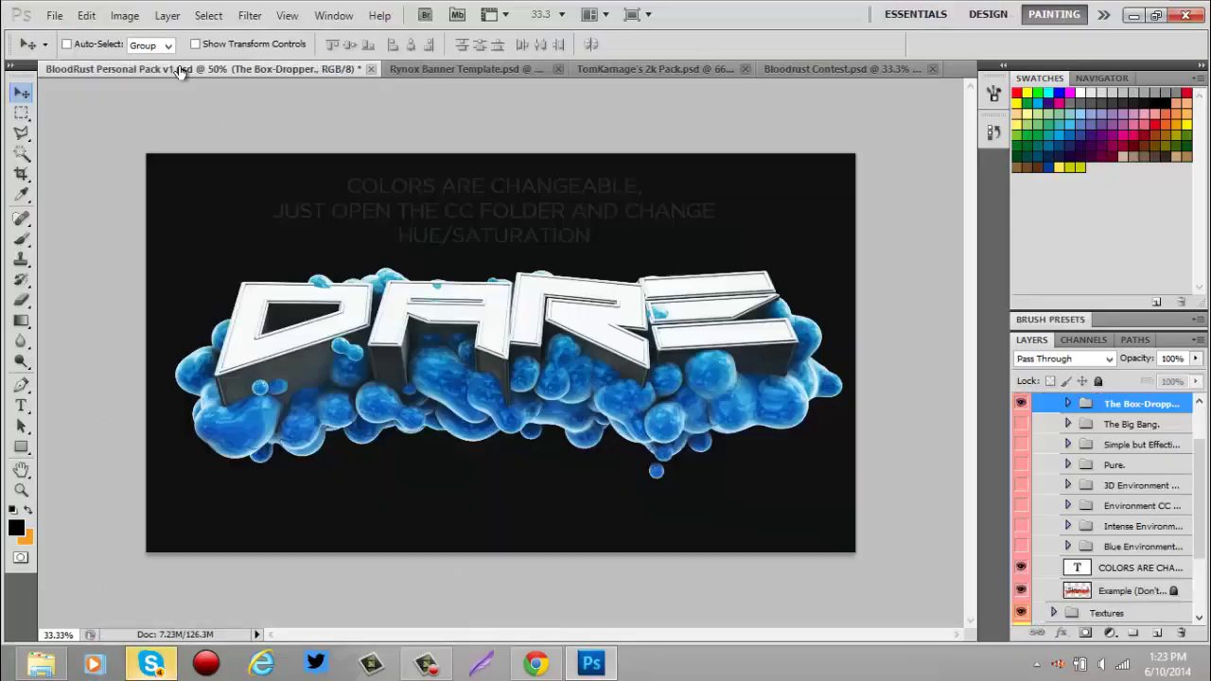
pyautogui.click(1039, 403)
pyautogui.click(1053, 485)
pyautogui.moveTo(1029, 581); pyautogui.dragTo(687, 410)
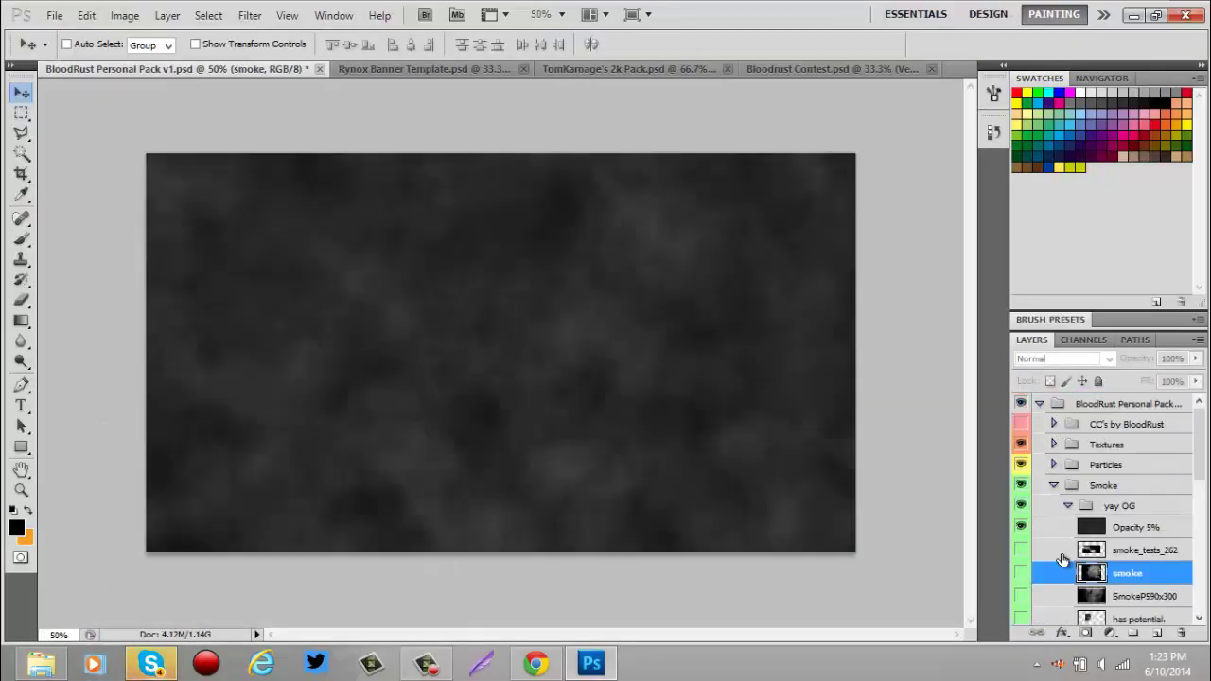
pyautogui.hotkey('ctrl', 't')
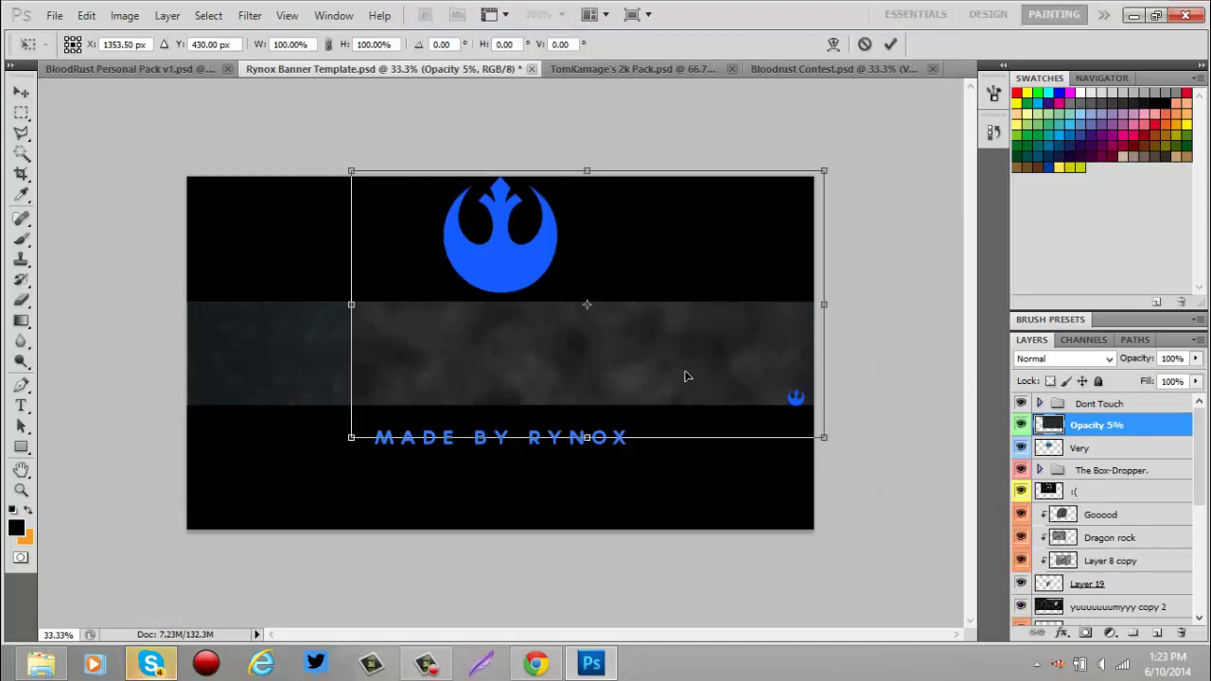
pyautogui.click(892, 43)
pyautogui.click(1065, 359)
pyautogui.click(1060, 209)
pyautogui.moveTo(1195, 358); pyautogui.dragTo(1115, 426)
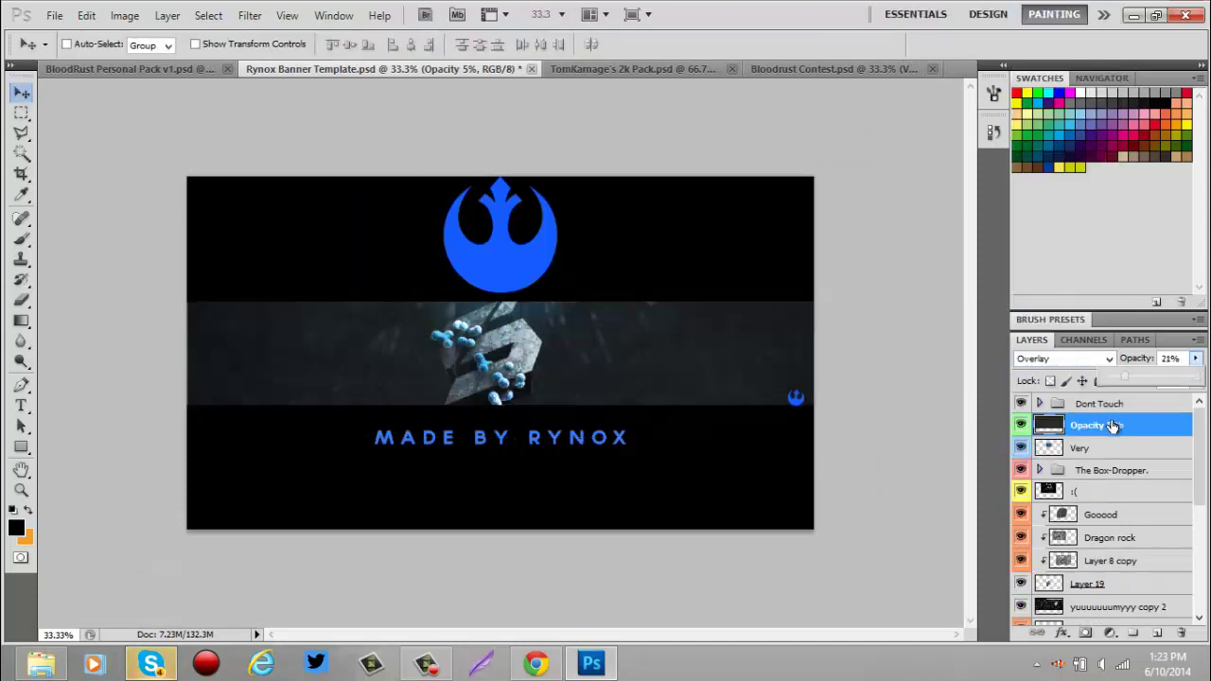
pyautogui.moveTo(1119, 381); pyautogui.dragTo(1120, 380)
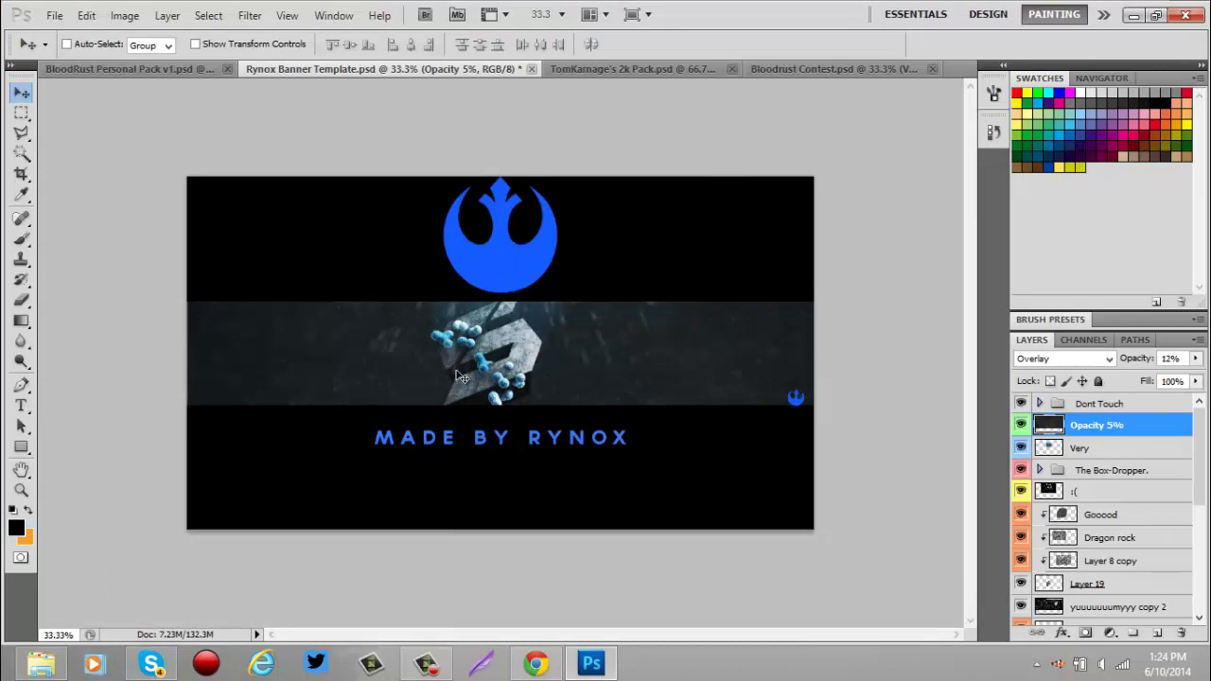
# In BloodRust Personal Pack, reveal the Blurry blue glow in the lights and flares group
pyautogui.click(130, 68)
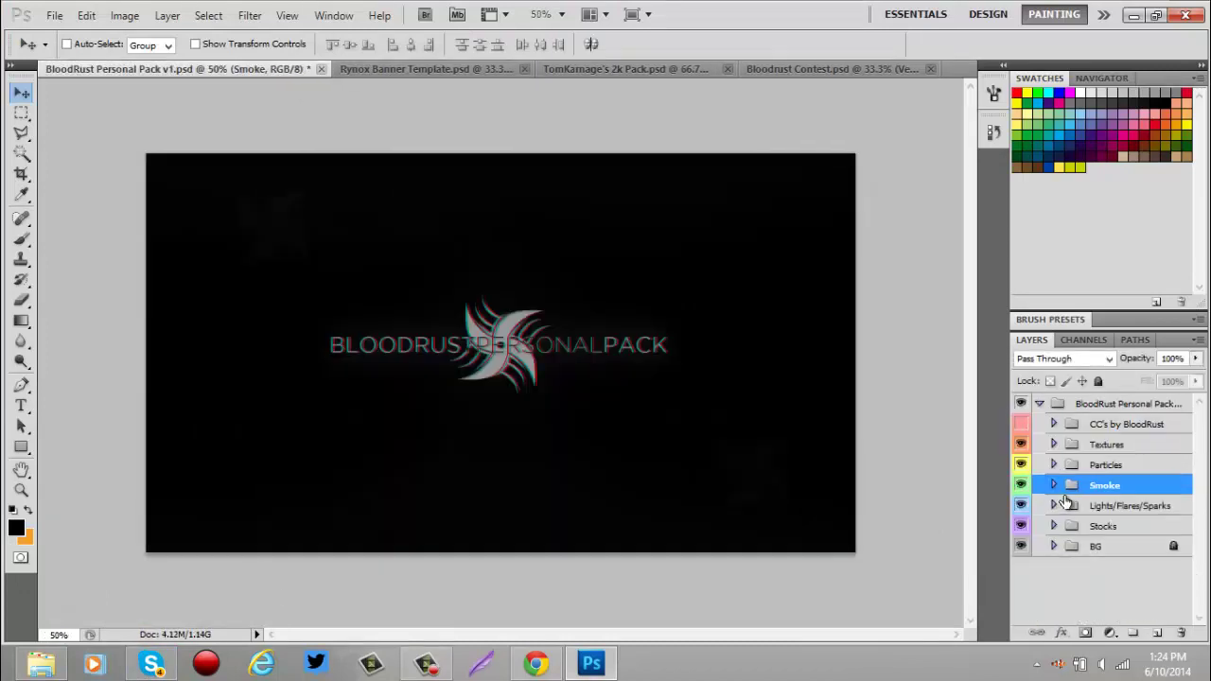
pyautogui.click(1053, 516)
pyautogui.scroll(-3, 1015, 497)
pyautogui.scroll(-3, 1015, 497)
pyautogui.scroll(-2, 1027, 535)
pyautogui.click(1020, 547)
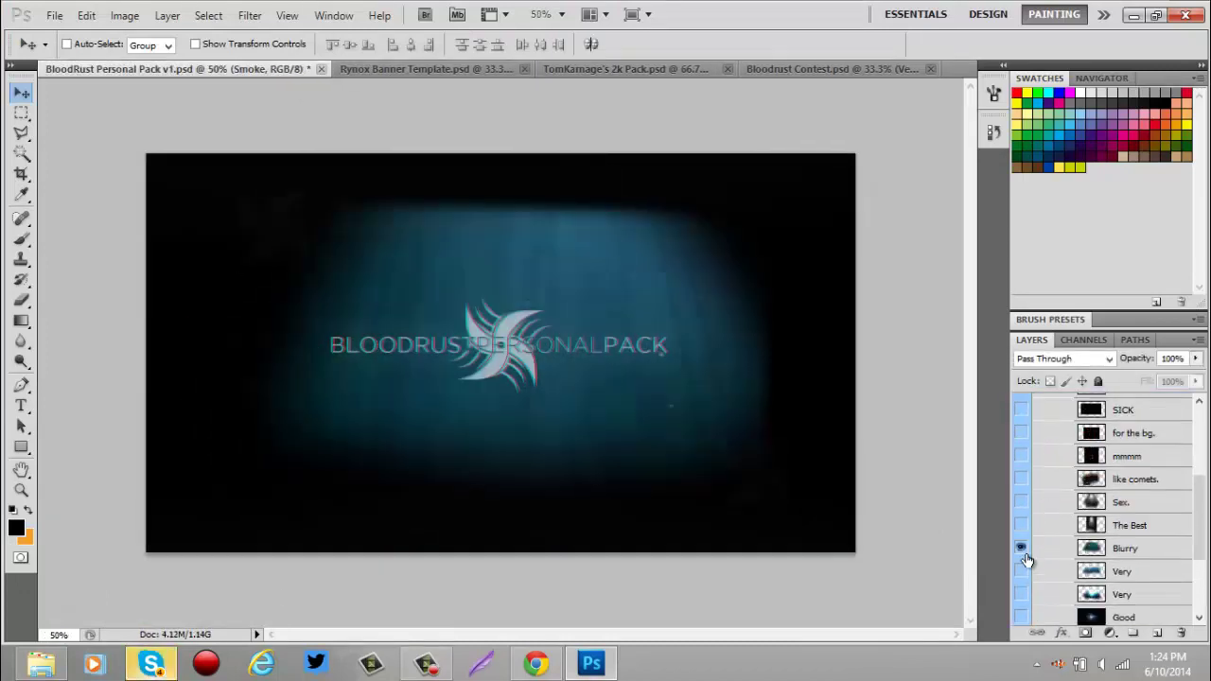
pyautogui.click(1126, 548)
# Bring the Blurry glow into the banner and duplicate it as Blurry copy
pyautogui.moveTo(743, 85); pyautogui.dragTo(448, 377)
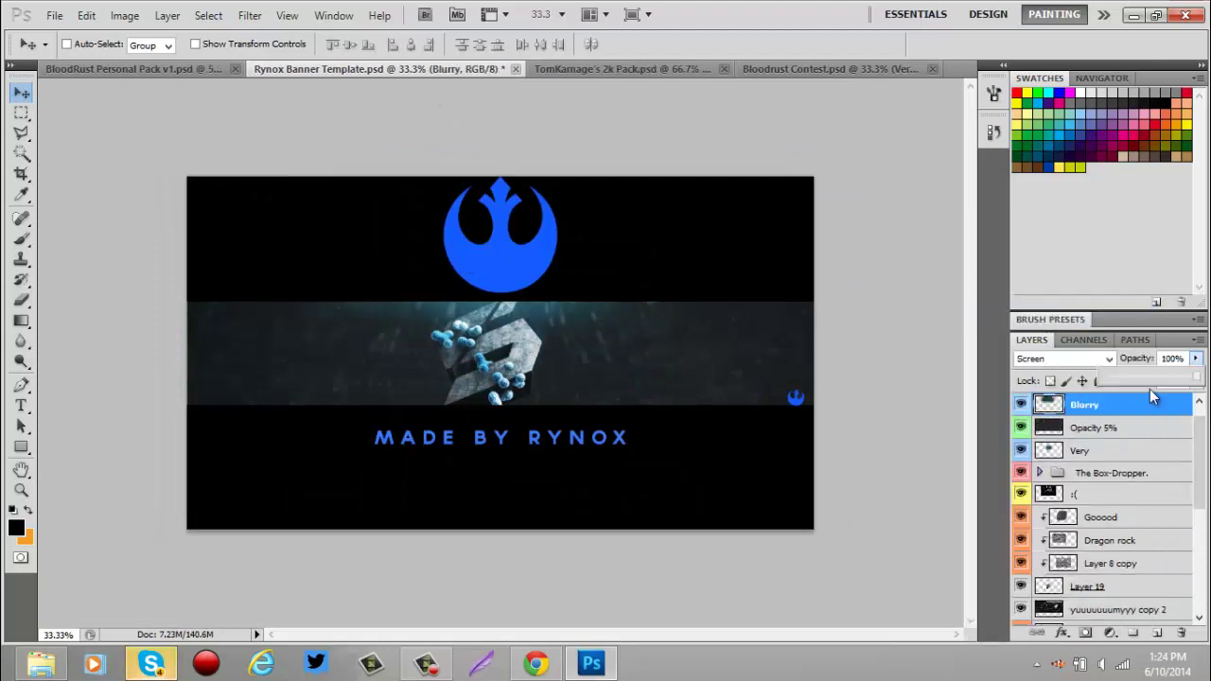
pyautogui.hotkey('ctrl', 'j')
pyautogui.hotkey('ctrl', 't')
pyautogui.moveTo(283, 474); pyautogui.dragTo(290, 500)
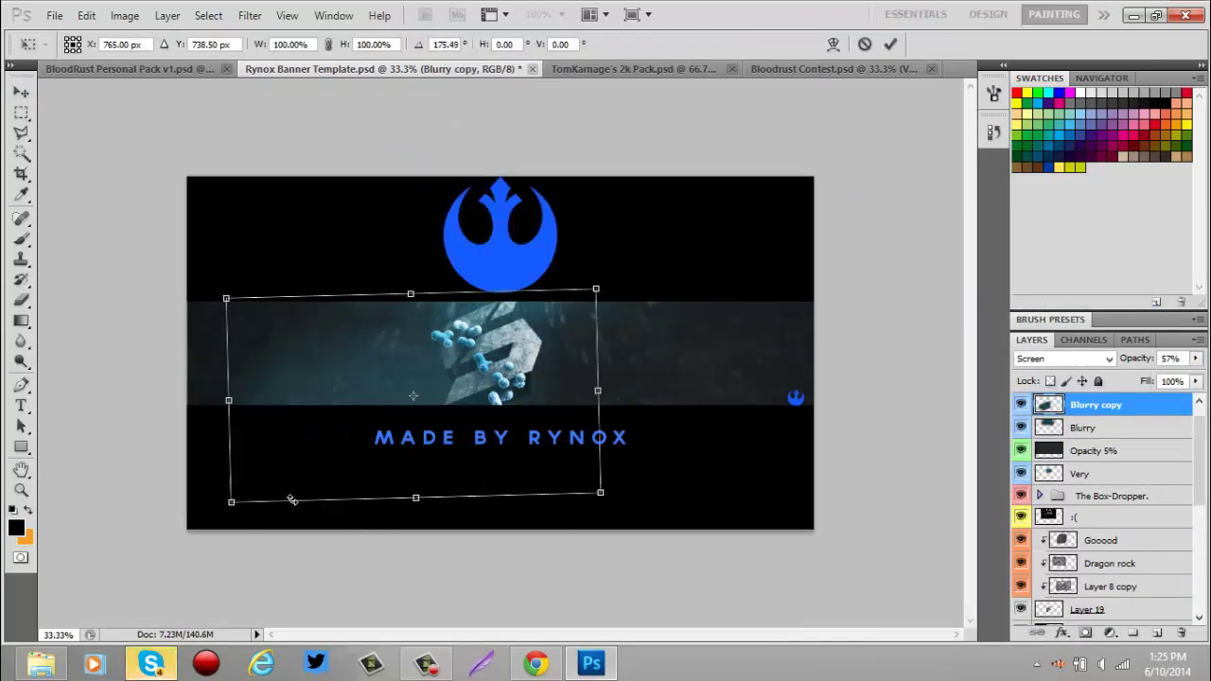
# Keep the glow copy unrotated and preview light layers in the Normal Stuff group
pyautogui.press('d')
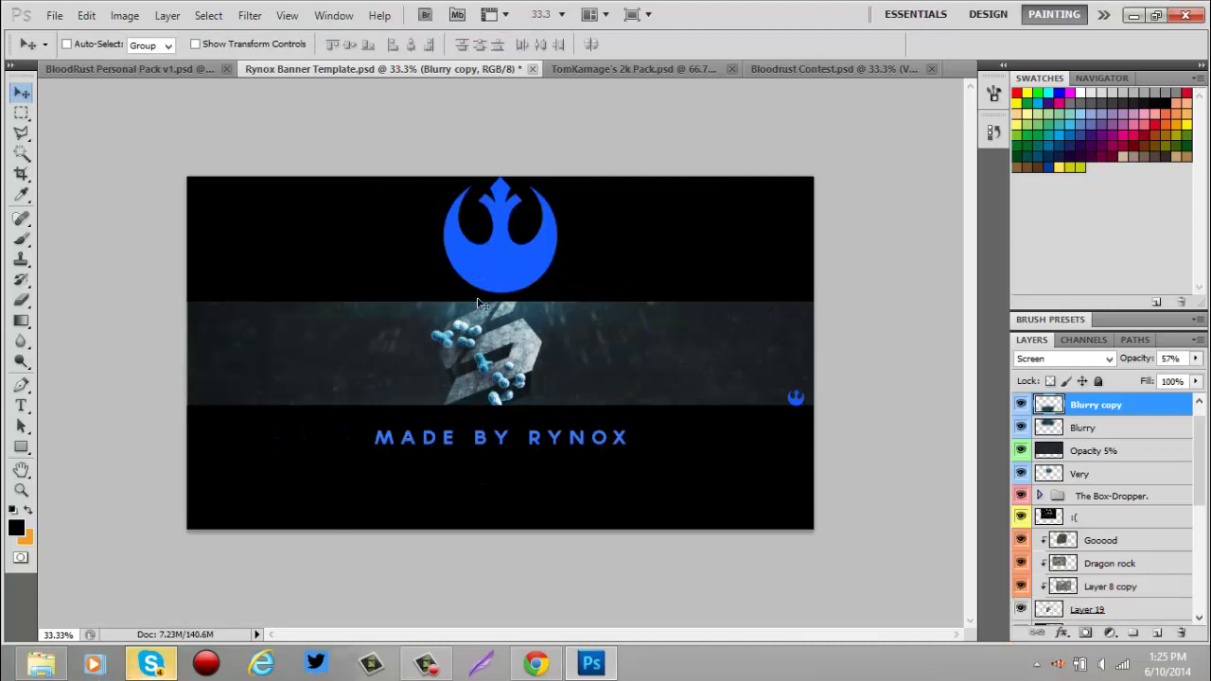
pyautogui.click(128, 70)
pyautogui.click(1069, 549)
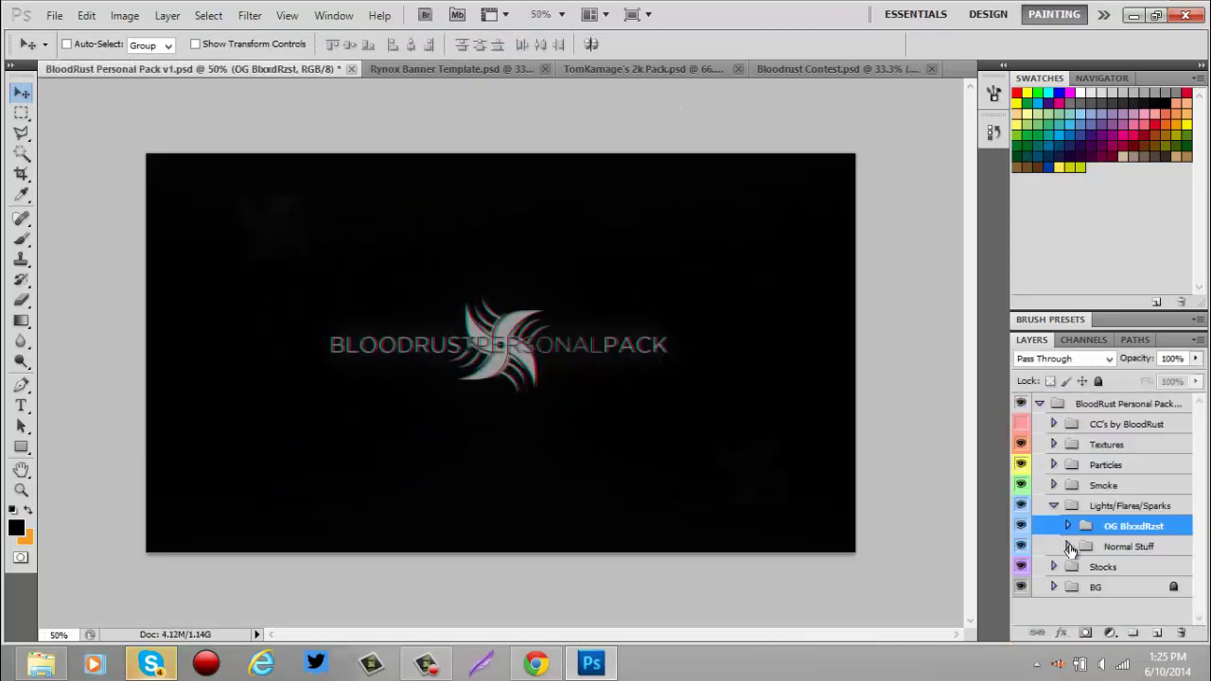
pyautogui.click(1067, 549)
pyautogui.click(1022, 560)
pyautogui.click(1022, 560)
pyautogui.scroll(-5, 1023, 540)
pyautogui.click(1022, 534)
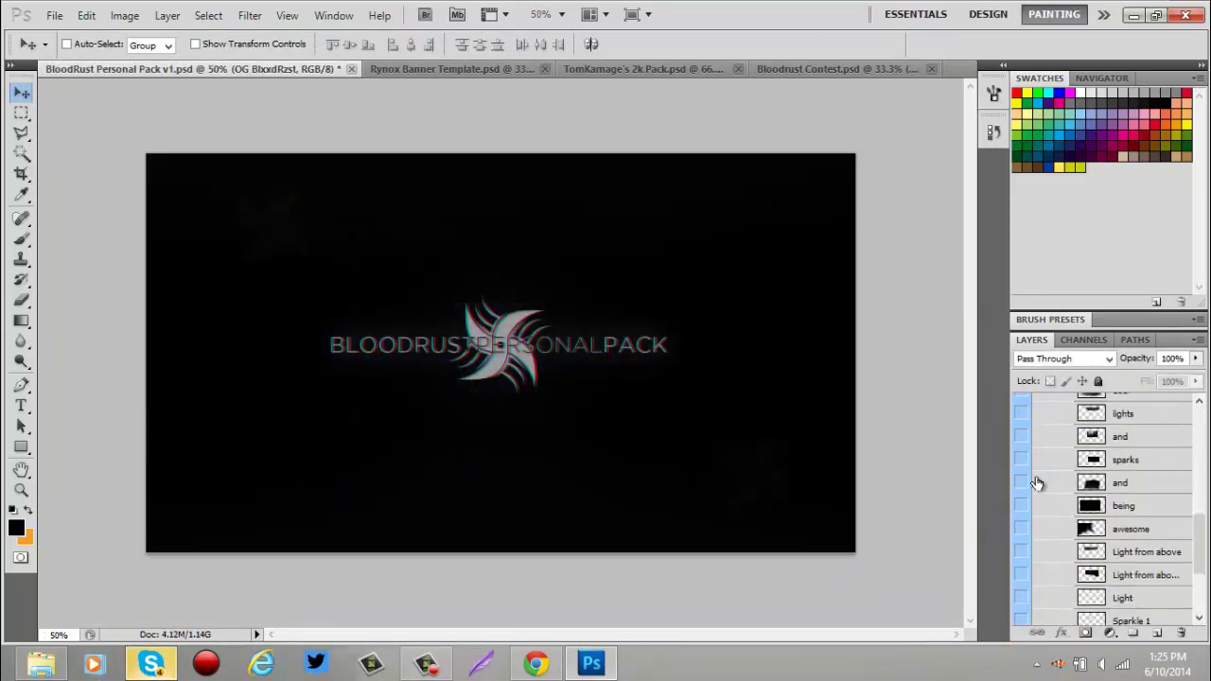
# Preview the rope stocks and show the Sick Rope layer
pyautogui.scroll(-3, 1022, 539)
pyautogui.scroll(5, 1023, 545)
pyautogui.click(1022, 512)
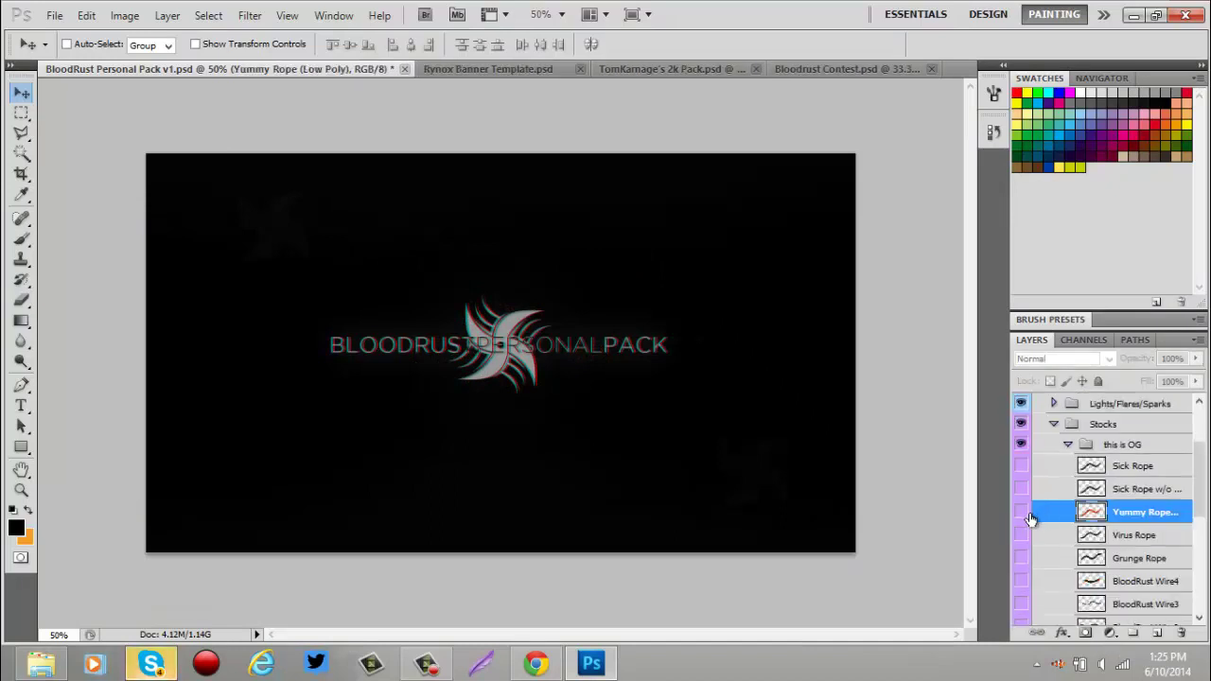
pyautogui.click(1021, 487)
pyautogui.click(1022, 560)
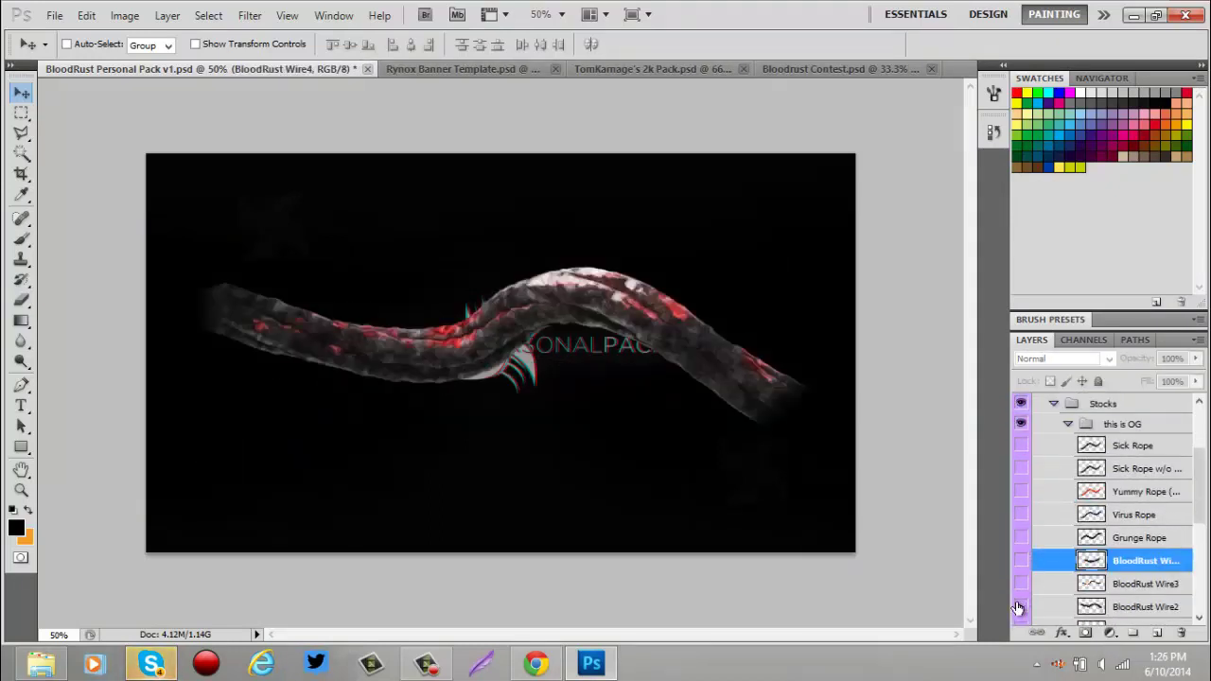
pyautogui.click(1022, 468)
# Place the Sick Rope in the banner just below The Box-Dropper and duplicate it
pyautogui.moveTo(861, 402); pyautogui.dragTo(411, 423)
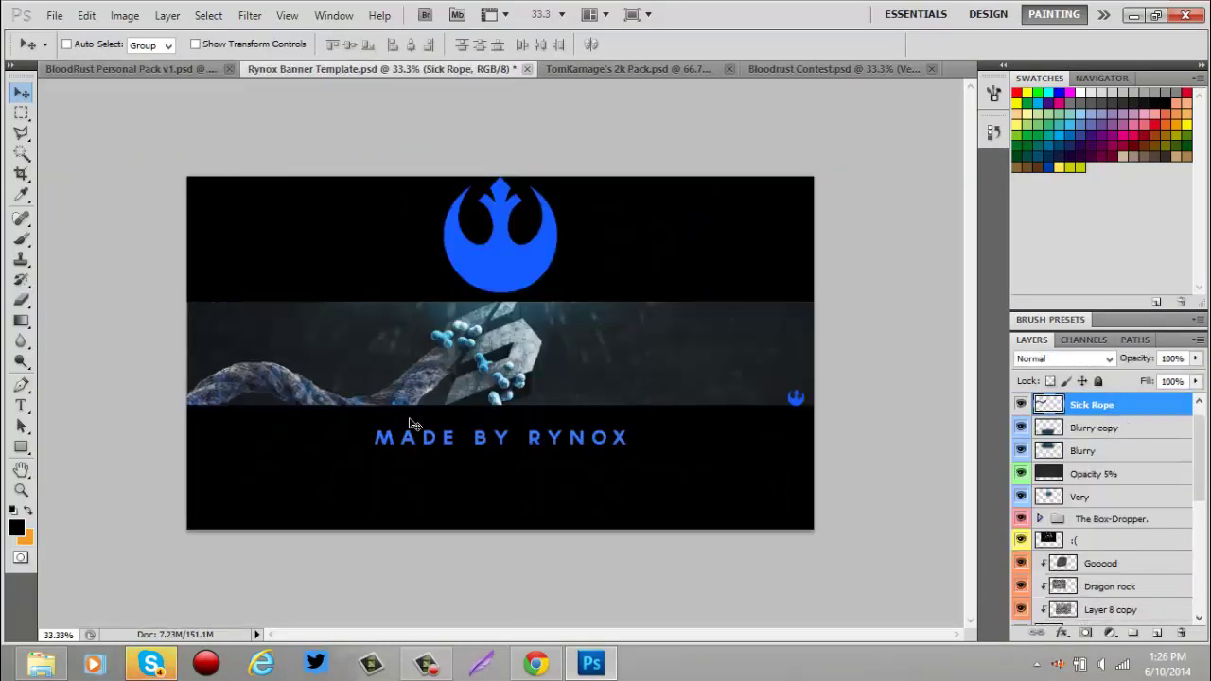
pyautogui.moveTo(1152, 506); pyautogui.dragTo(1133, 434)
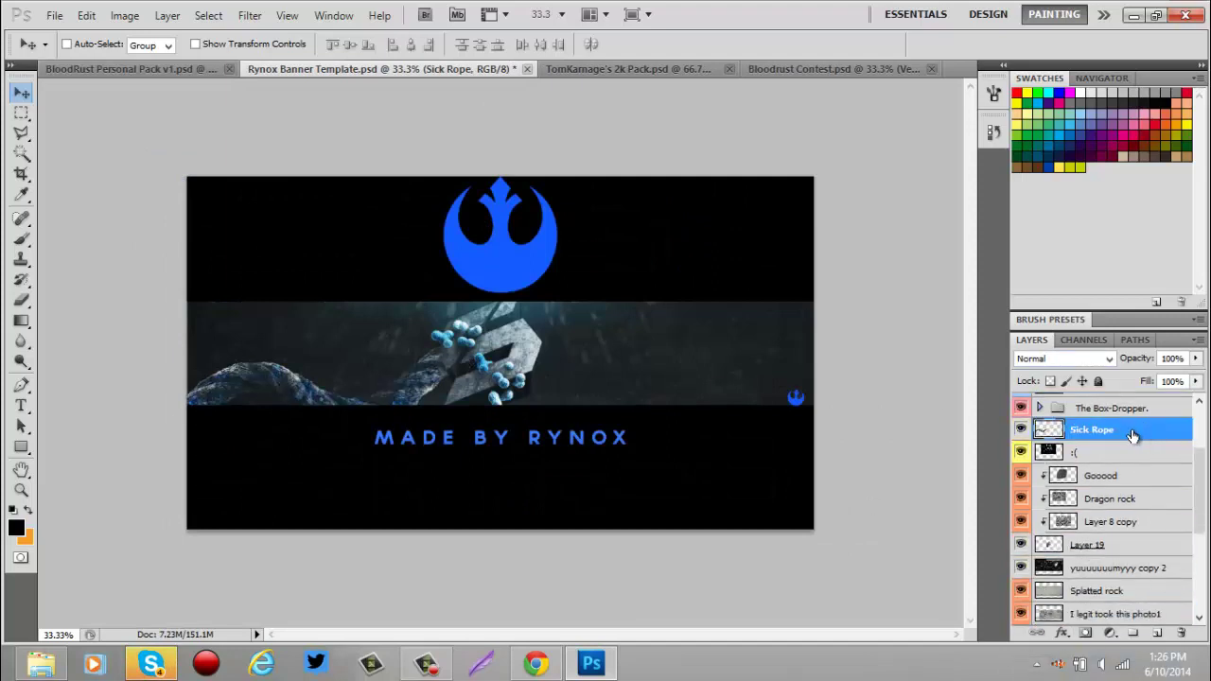
pyautogui.rightClick(1116, 452)
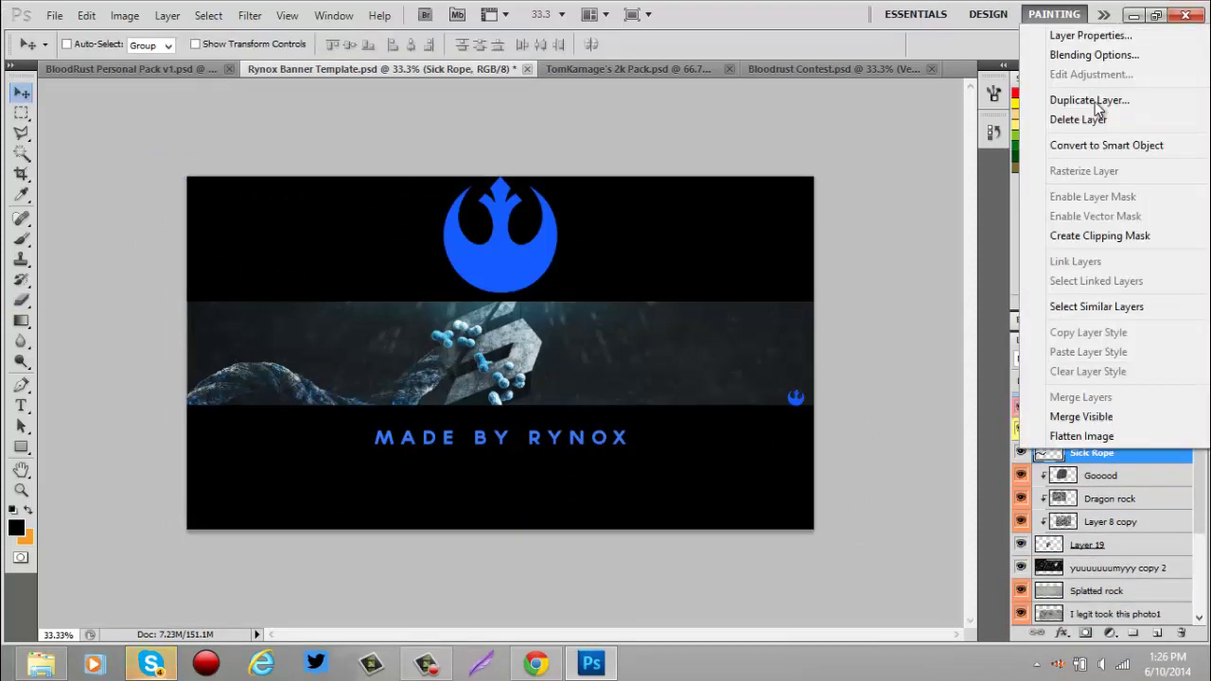
pyautogui.click(1083, 170)
pyautogui.press('Return')
# Rotate and reposition the rope copy so it twists across the centre strip
pyautogui.press('v')
pyautogui.hotkey('ctrl', 't')
pyautogui.moveTo(851, 378)
pyautogui.mouseDown()
pyautogui.moveTo(590, 298)
pyautogui.moveTo(919, 501)
pyautogui.mouseUp()
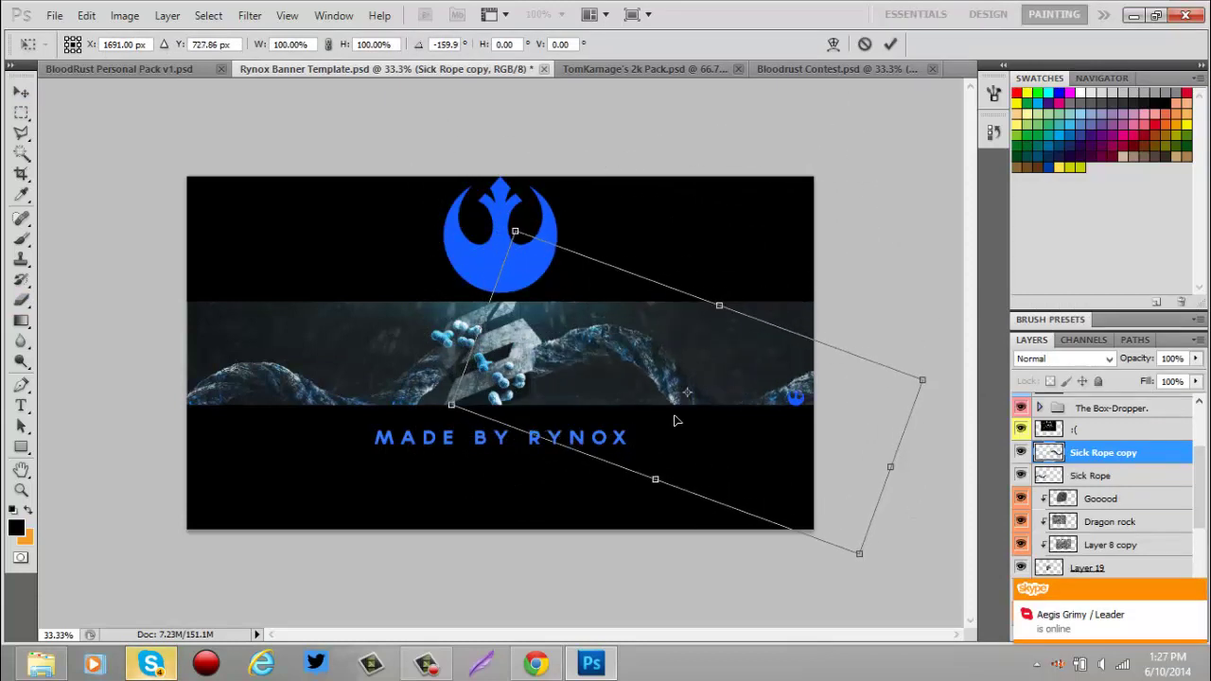
pyautogui.moveTo(920, 501); pyautogui.dragTo(534, 346)
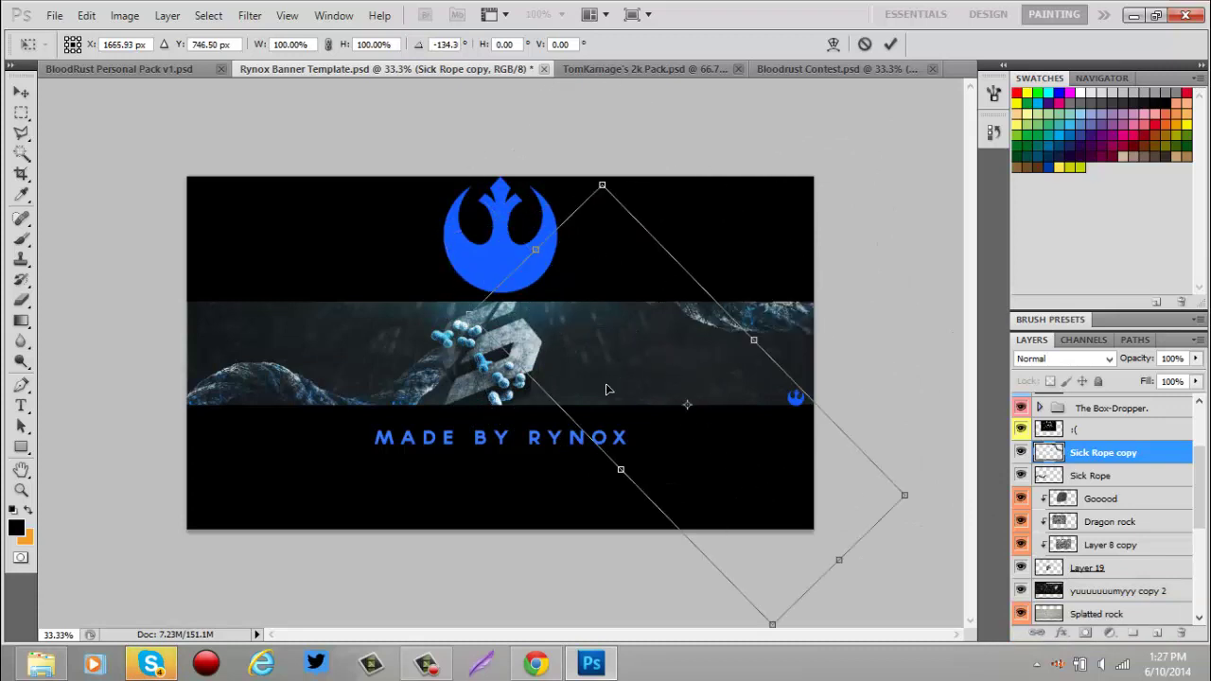
pyautogui.moveTo(607, 389)
pyautogui.mouseDown()
pyautogui.moveTo(613, 402)
pyautogui.moveTo(659, 388)
pyautogui.mouseUp()
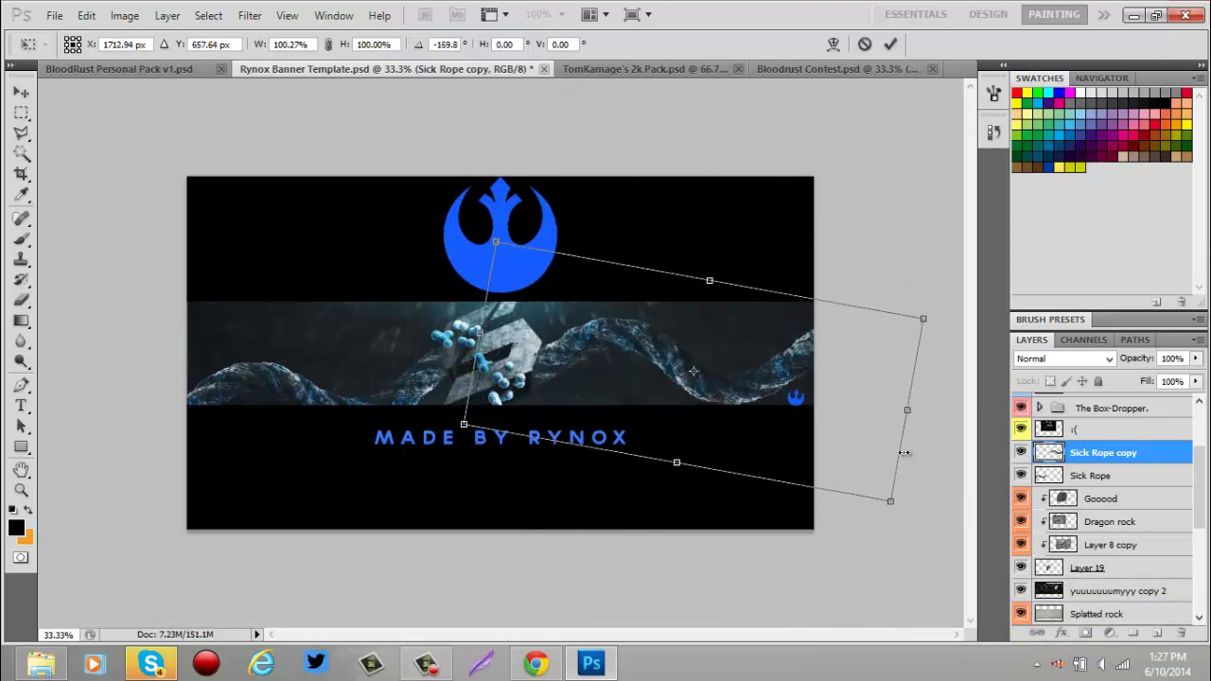
pyautogui.moveTo(895, 479); pyautogui.dragTo(863, 529)
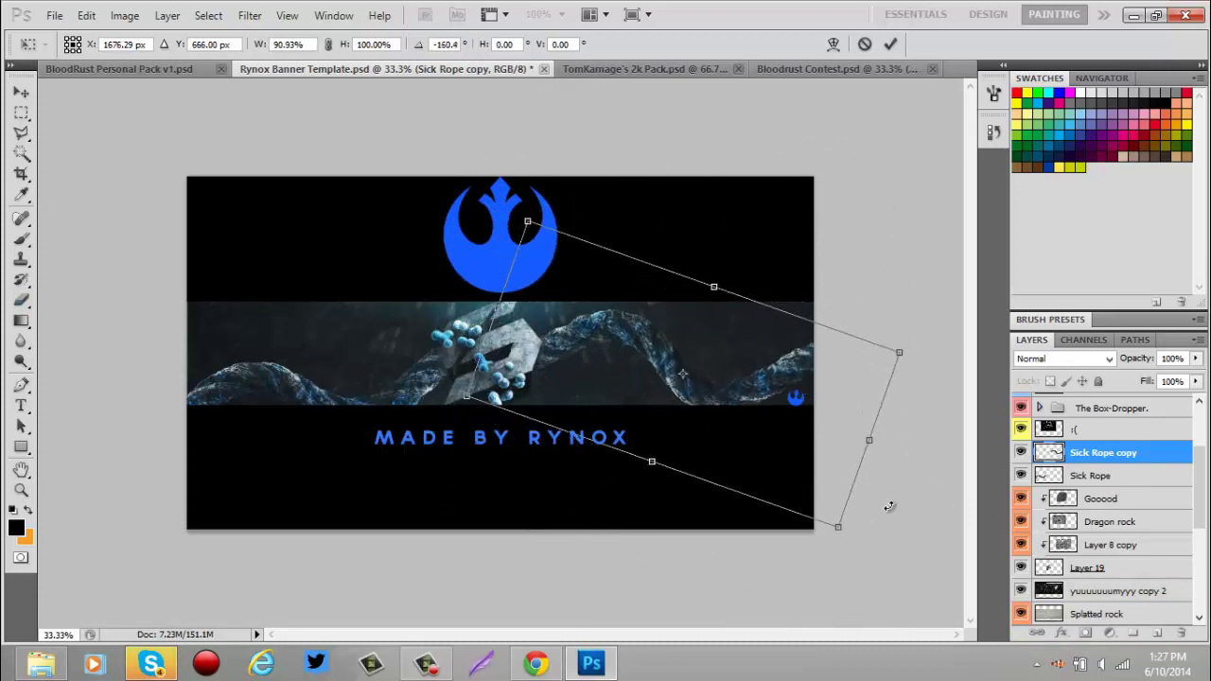
pyautogui.moveTo(565, 333)
pyautogui.mouseDown()
pyautogui.moveTo(552, 372)
pyautogui.moveTo(562, 356)
pyautogui.mouseUp()
pyautogui.press('Return')
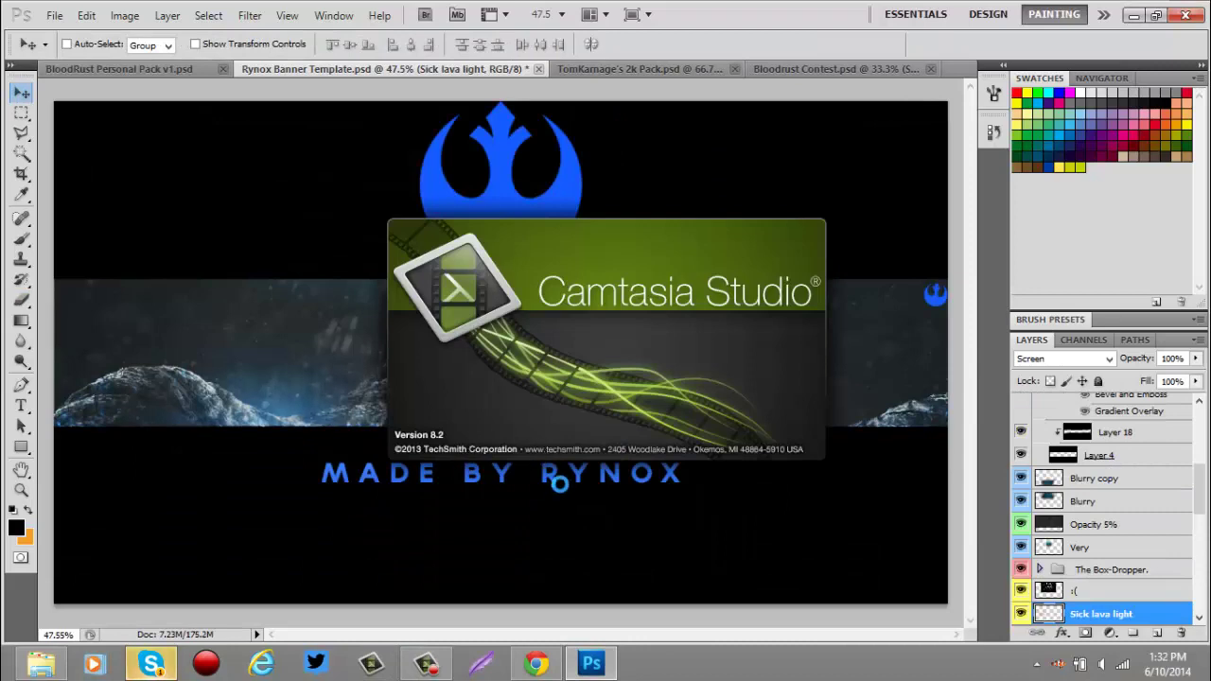
# In TomKamage's 2k Pack document, hide the light rays layer and collapse the layers to top groups
pyautogui.scroll(-3, 1062, 560)
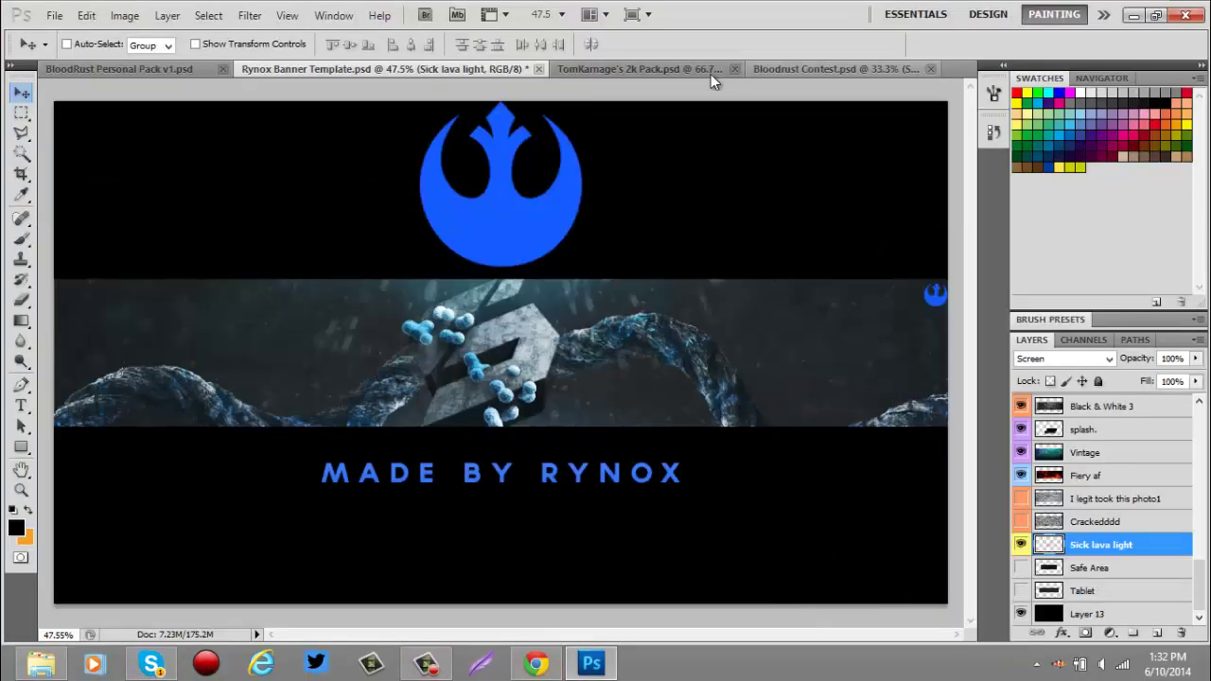
pyautogui.click(711, 68)
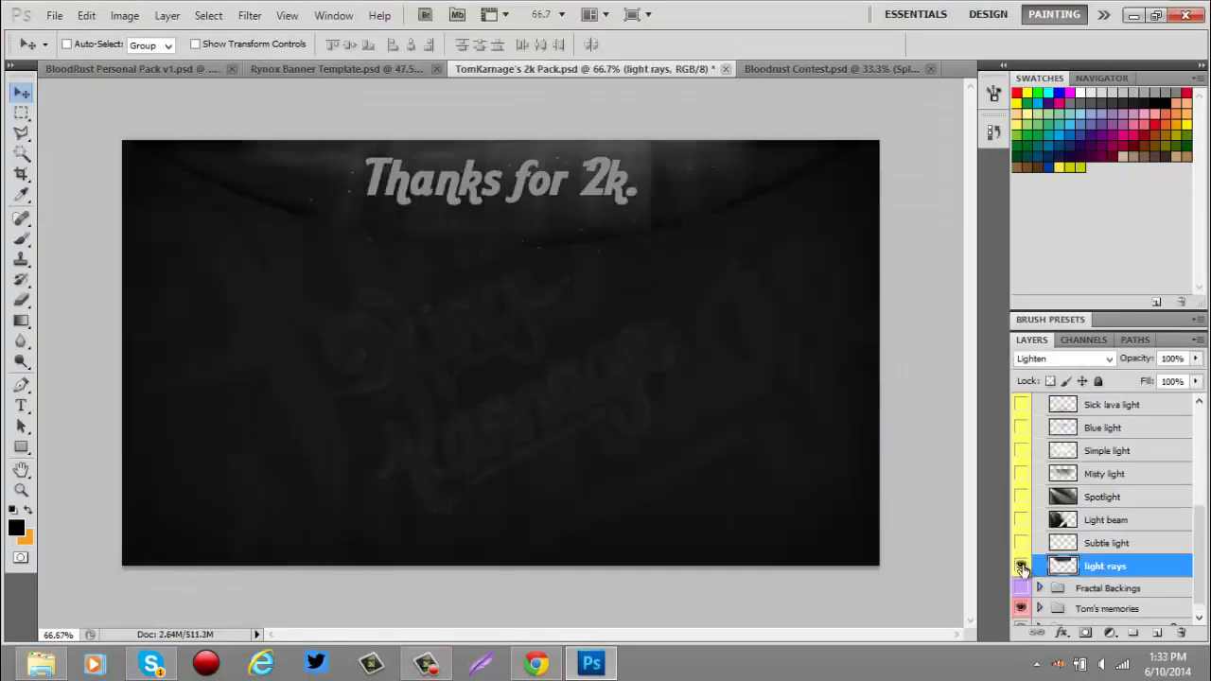
pyautogui.click(1022, 566)
pyautogui.scroll(3, 1026, 456)
pyautogui.click(1038, 532)
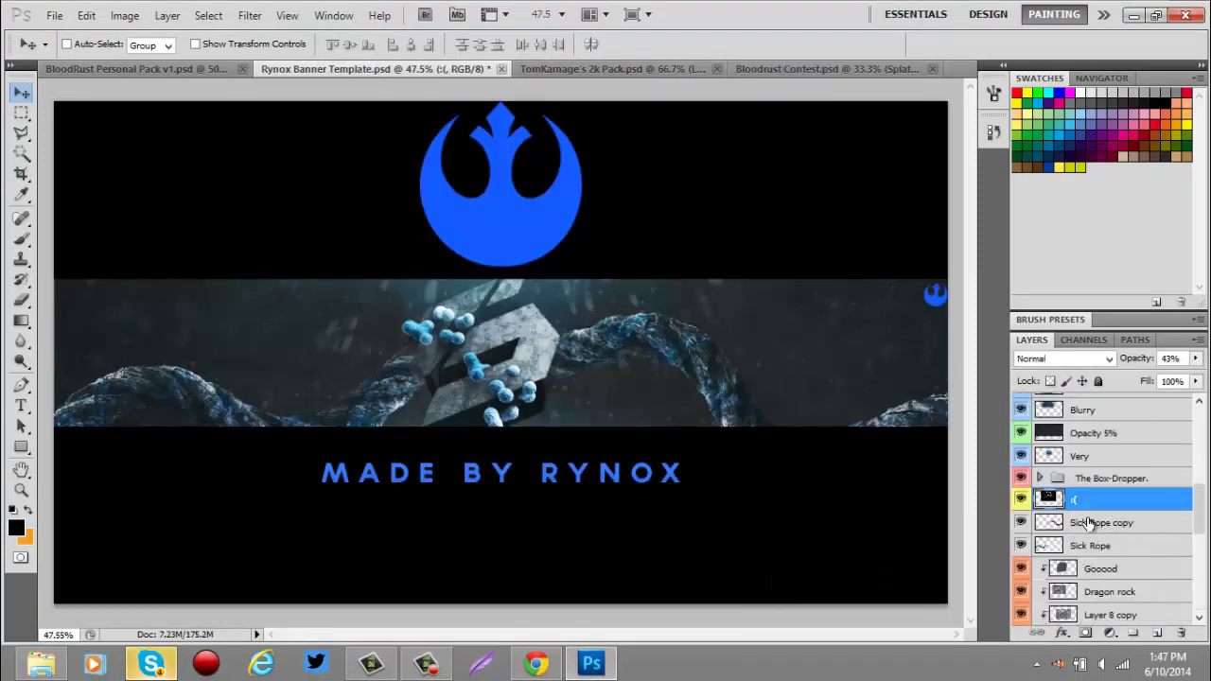
# Apply a slight Gaussian Blur to the Sick Rope copy layer
pyautogui.click(250, 15)
pyautogui.click(492, 235)
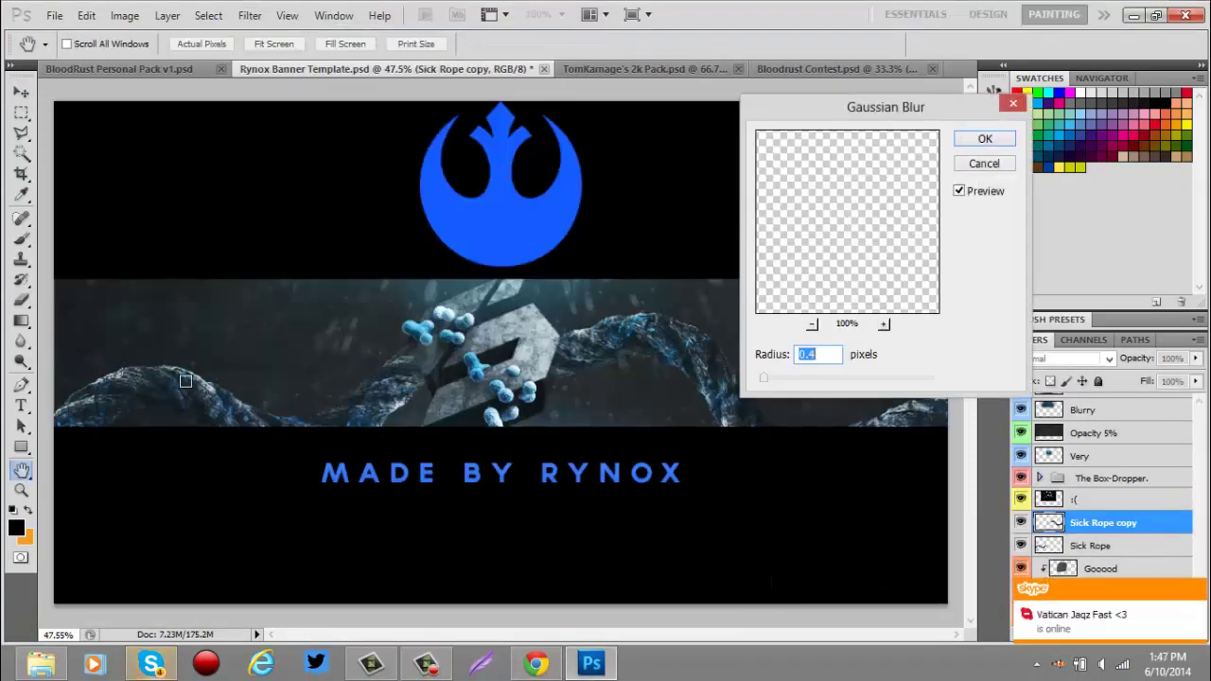
pyautogui.moveTo(764, 378)
pyautogui.mouseDown()
pyautogui.moveTo(791, 378)
pyautogui.moveTo(774, 379)
pyautogui.mouseUp()
pyautogui.click(701, 347)
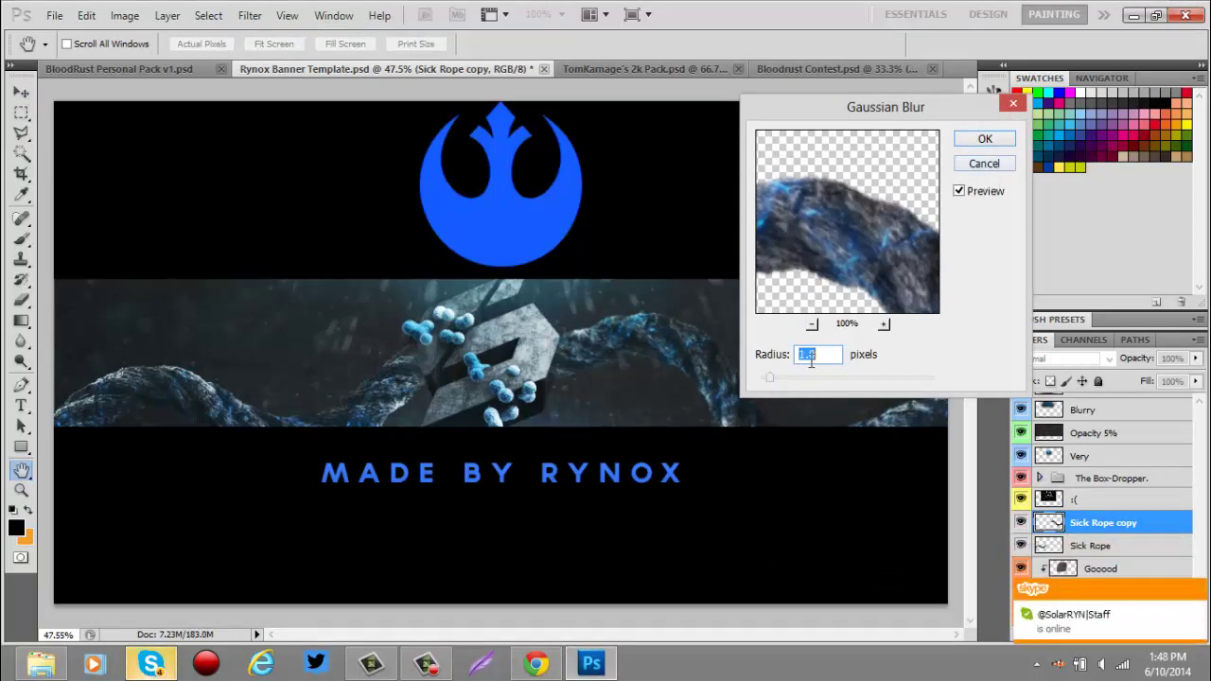
pyautogui.press('Return')
# Select the original Sick Rope layer and open Gaussian Blur, then cancel without applying it
pyautogui.click(1091, 546)
pyautogui.click(250, 15)
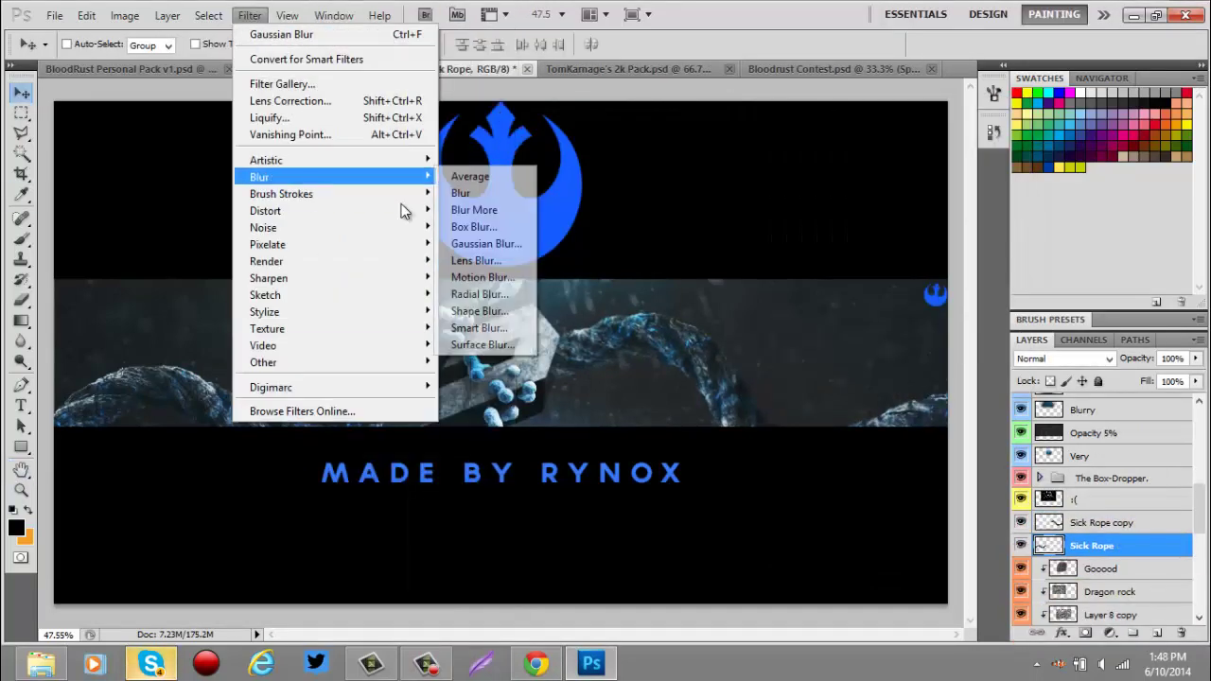
pyautogui.click(486, 240)
pyautogui.click(970, 167)
# Check a few Skype chats, then return to the banner in Photoshop
pyautogui.click(152, 664)
pyautogui.click(83, 244)
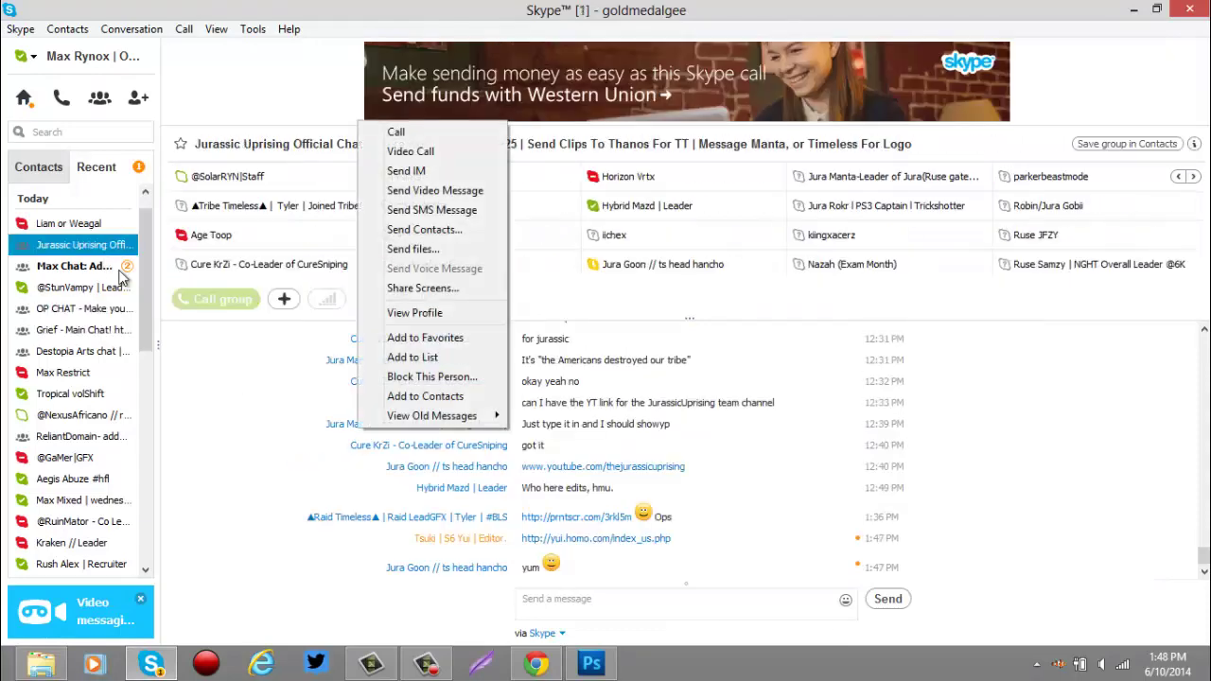
pyautogui.click(83, 266)
pyautogui.hotkey('alt', 'Tab')
# Save Rynox Banner Template as a Photoshop PSD inside the contests folder
pyautogui.click(55, 15)
pyautogui.click(95, 287)
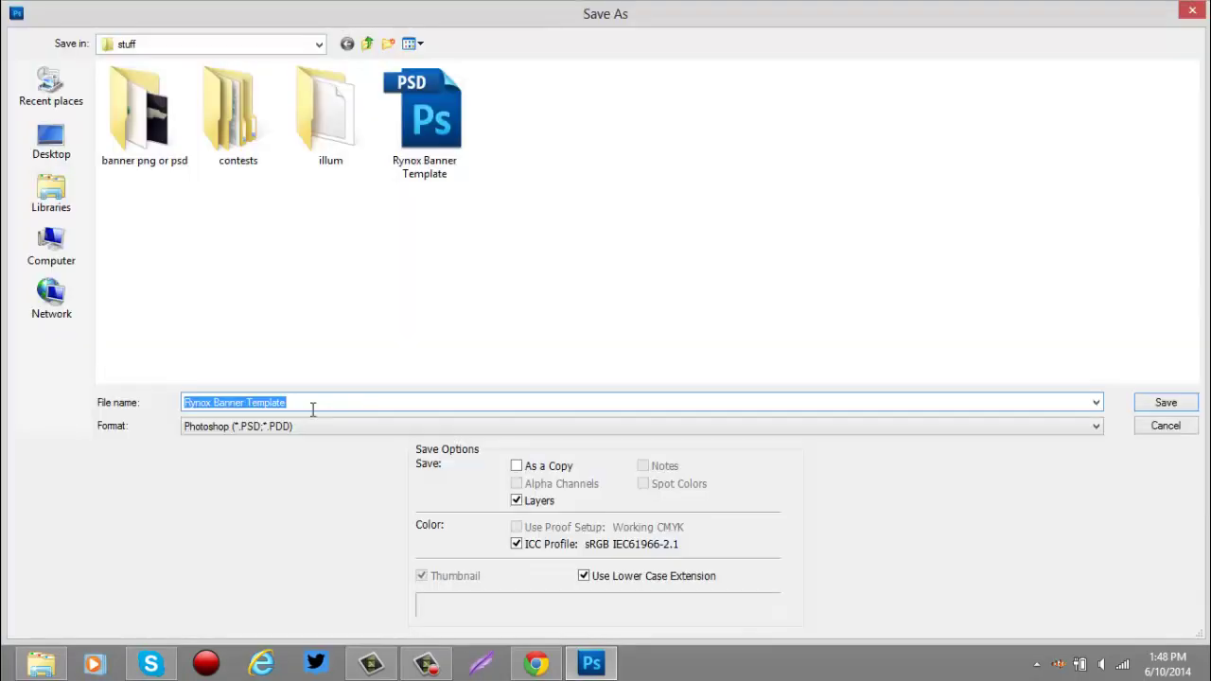
pyautogui.click(51, 142)
pyautogui.doubleClick(543, 152)
pyautogui.doubleClick(237, 108)
pyautogui.write('Stun.rc')
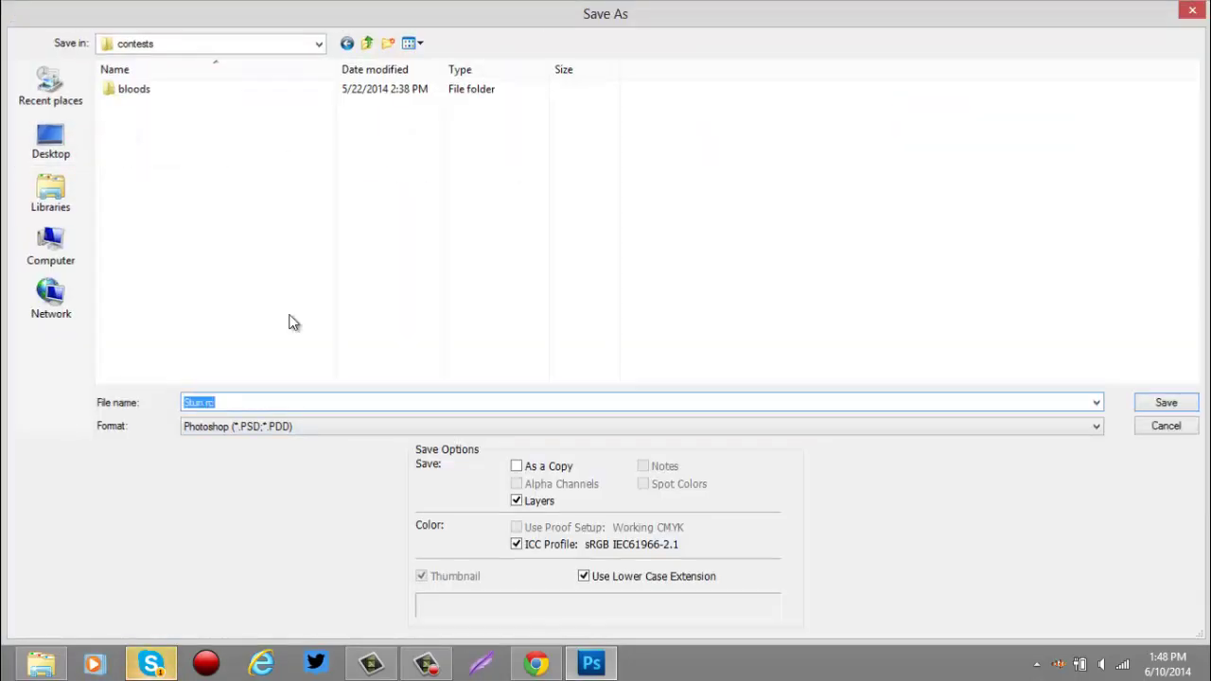
pyautogui.press('Return')
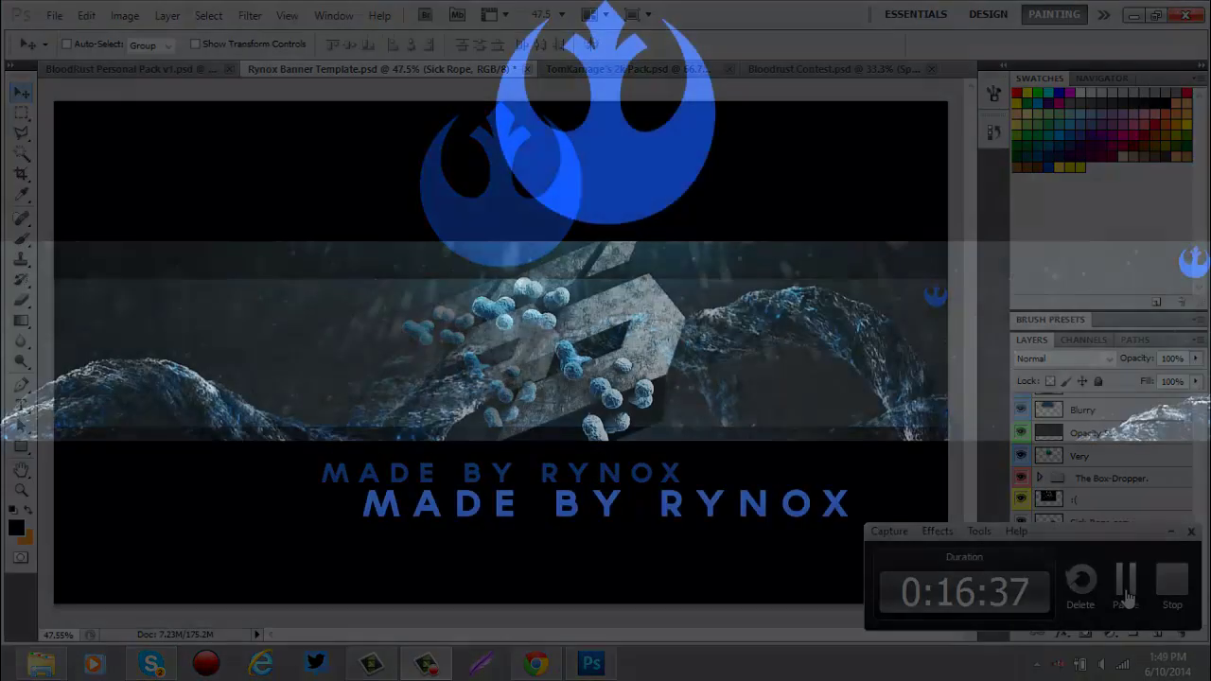